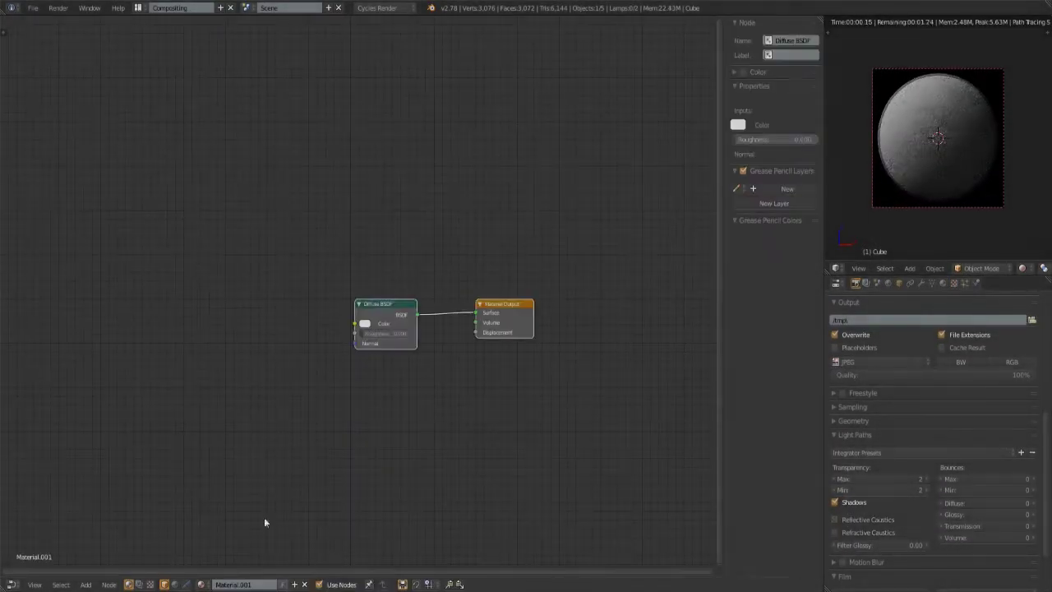
- Add a Noise Texture feeding the Diffuse BSDF Color and edit its Scale
left_click(85, 584)
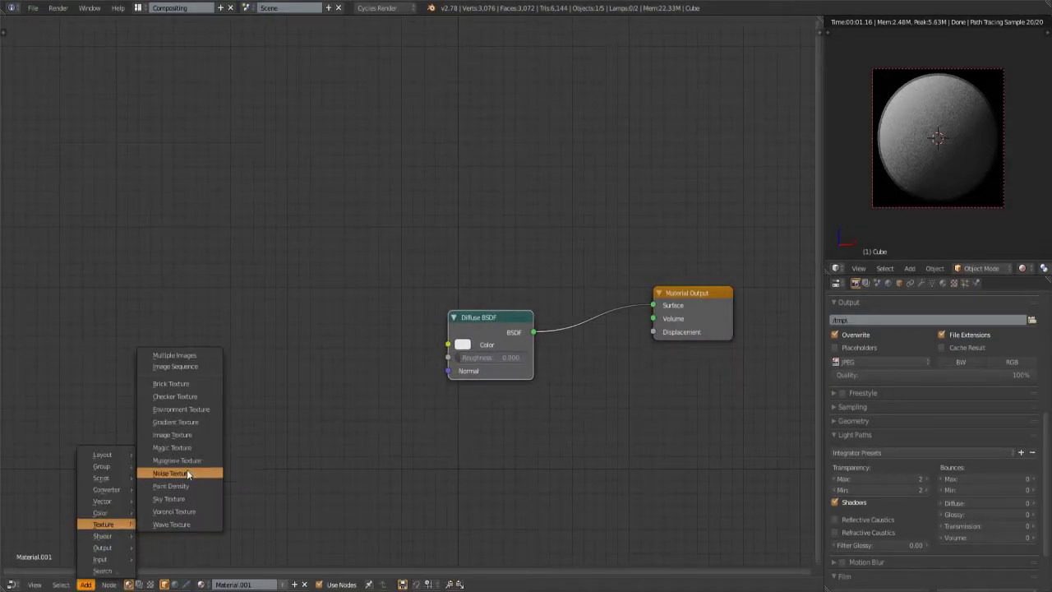
left_click(184, 469)
left_click_drag(348, 329, 448, 344)
double_click(320, 355)
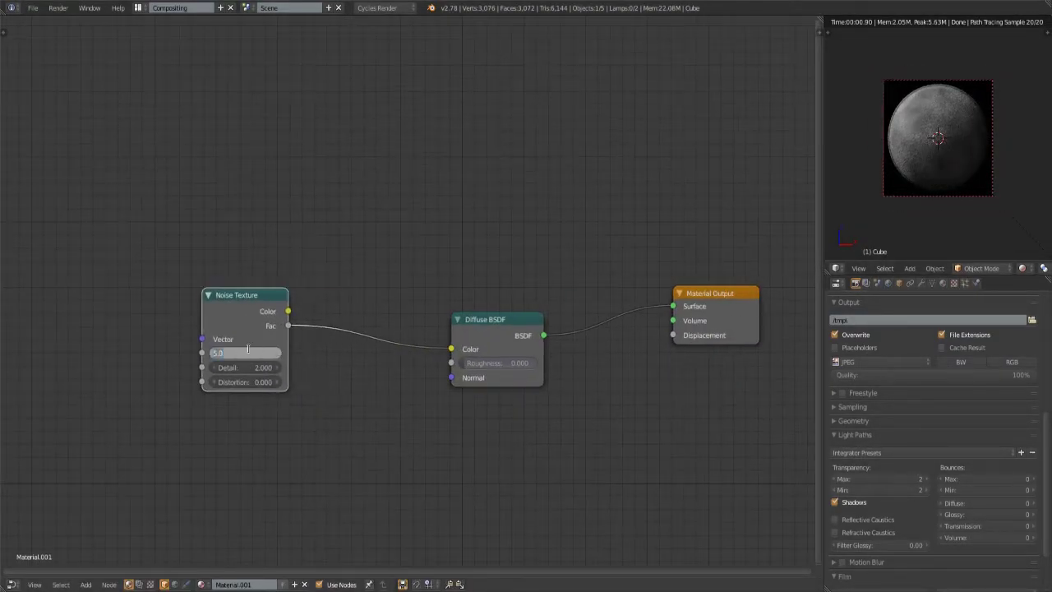
- Insert a ColorRamp between noise and diffuse, moving the black stop to 0.300 and white toward the middle
left_click(165, 502)
left_click(387, 340)
scroll(387, 340, "up", 3)
left_click_drag(481, 307, 402, 307)
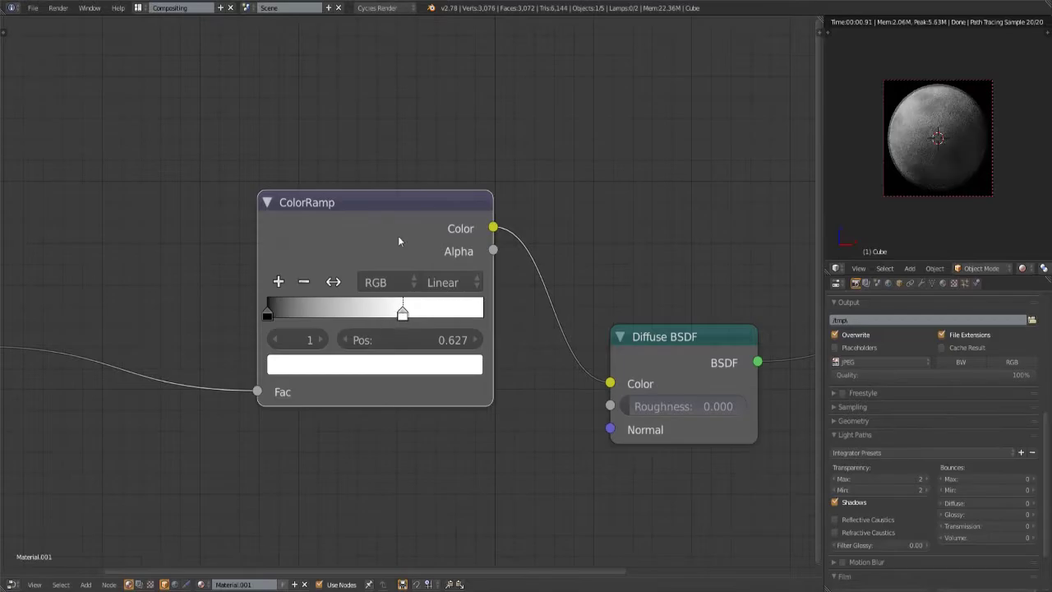
left_click_drag(336, 309, 312, 309)
scroll(235, 465, "down", 2)
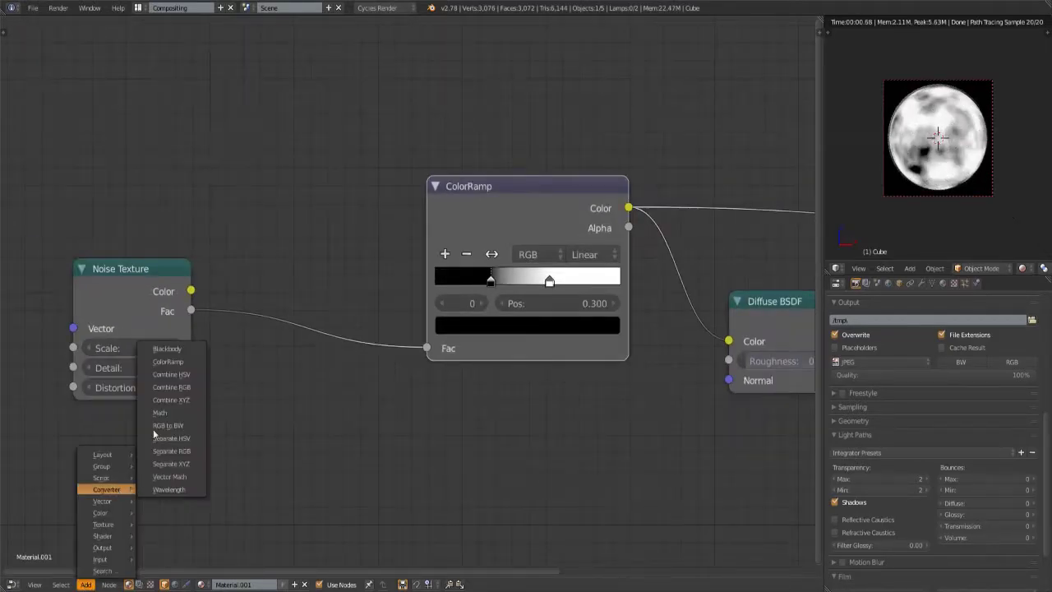
- Insert a Bright/Contrast node before the ColorRamp and slide the black stop to sharpen the patches
left_click(172, 436)
left_click(320, 333)
scroll(433, 289, "up", 2)
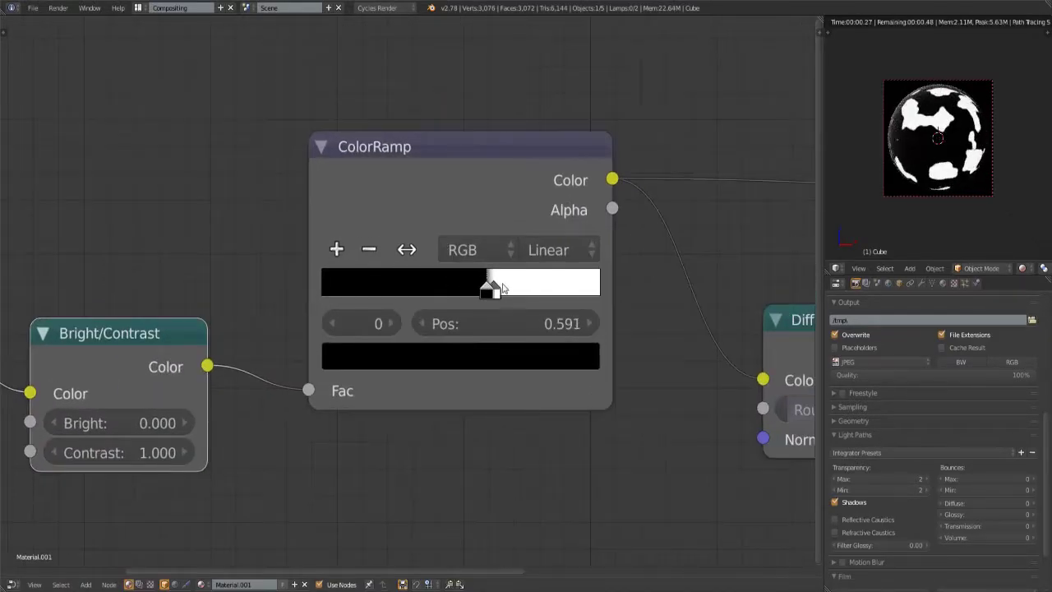
mouse_move(487, 287)
left_mouse_down()
mouse_move(529, 287)
mouse_move(455, 287)
left_mouse_up()
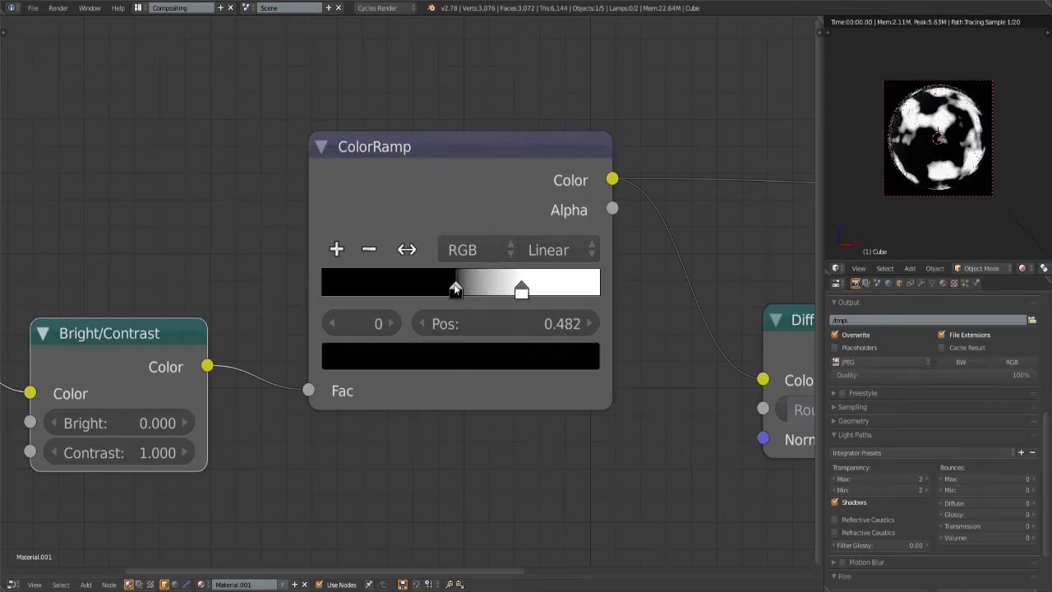
- Set the Noise Texture Detail to 2
middle_click_drag(451, 289, 694, 242)
left_click(95, 372)
left_click(95, 372)
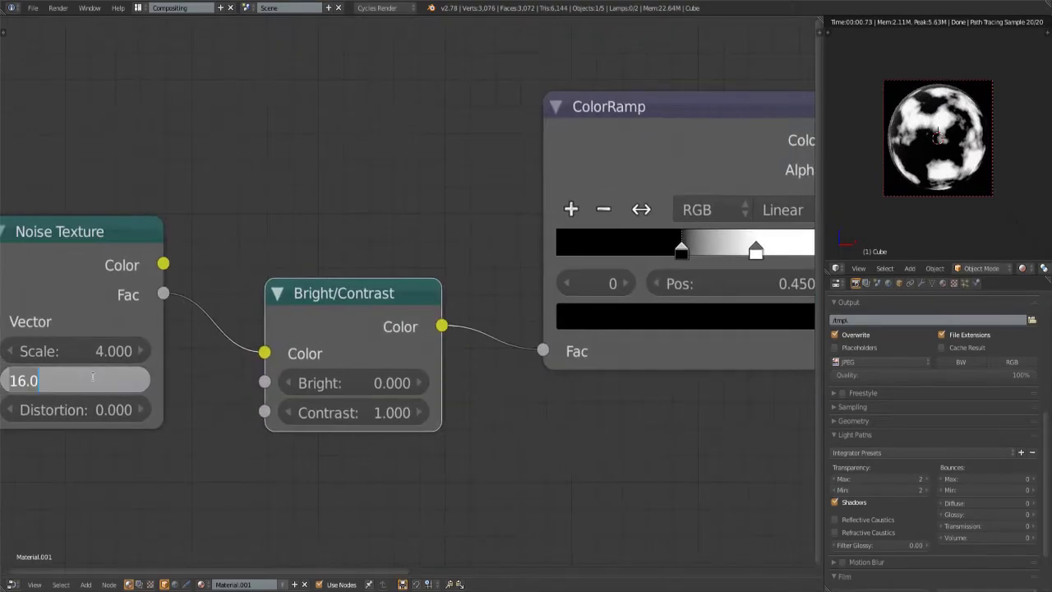
type("2")
key("Return")
scroll(216, 403, "down", 2)
scroll(216, 404, "down", 2)
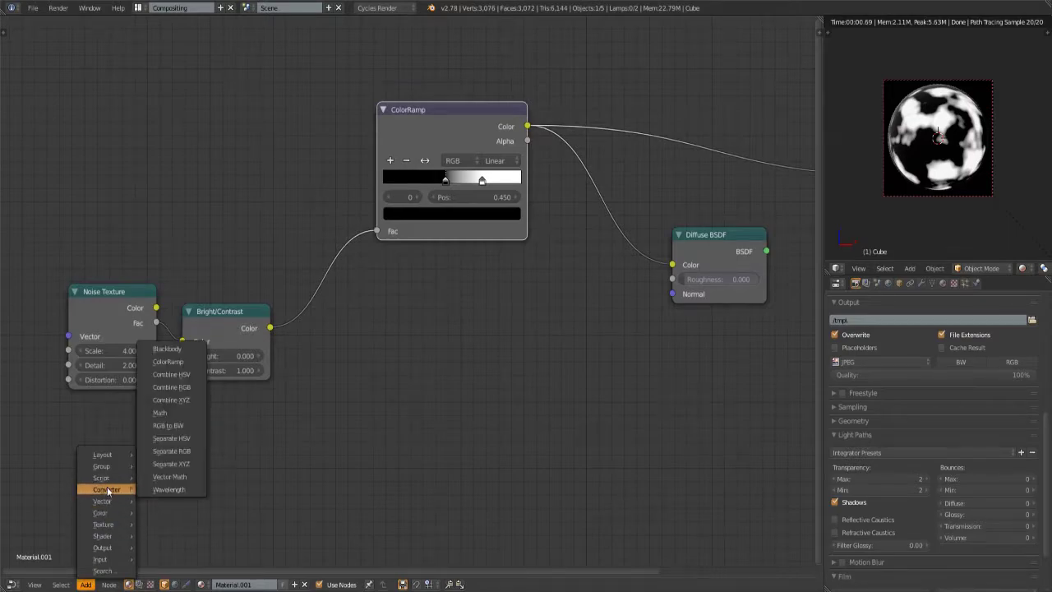
- Add a second ColorRamp below the first, fed by Bright/Contrast into its Fac
left_click(168, 361)
left_click_drag(270, 328, 374, 428)
left_click_drag(516, 327, 525, 302)
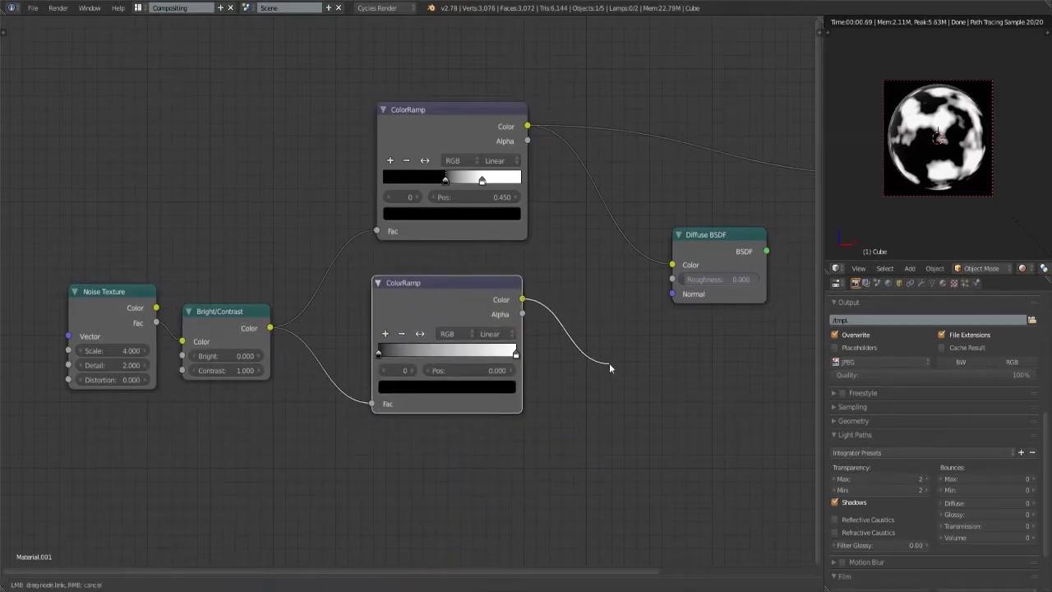
left_click_drag(609, 367, 608, 368)
left_click_drag(444, 282, 421, 277)
- Add a Mix node with the upper ramp driving Fac and the second ramp into Color1
left_click(86, 584)
left_click(107, 500)
left_click(164, 500)
left_click(599, 329)
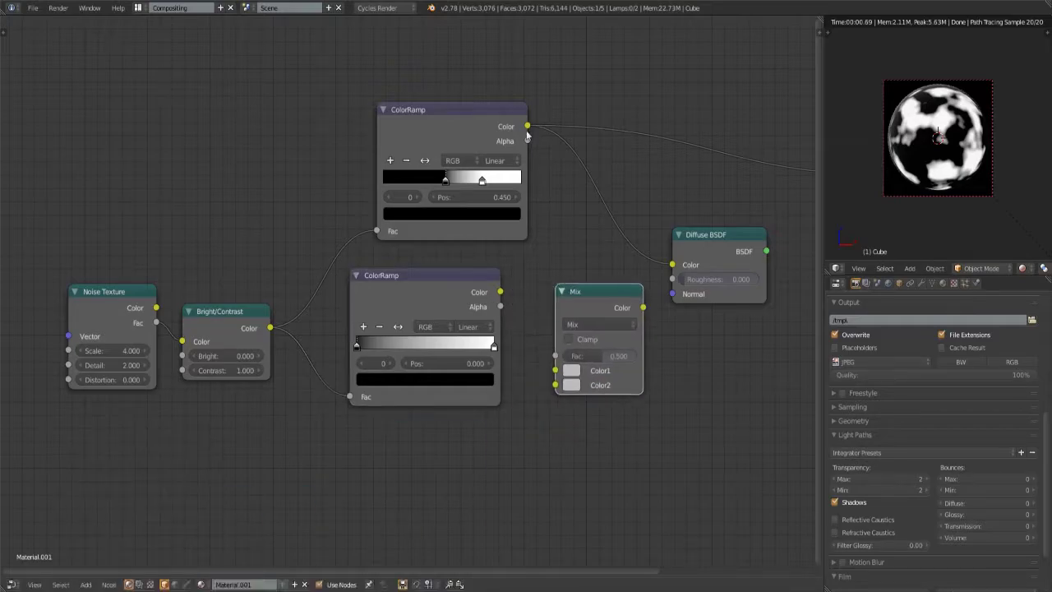
left_click_drag(527, 127, 555, 355)
left_click_drag(280, 300, 393, 350)
- Duplicate the ColorRamp as a third ramp below, linking Bright/Contrast into its Fac
key("ctrl+shift+d")
left_click(186, 466)
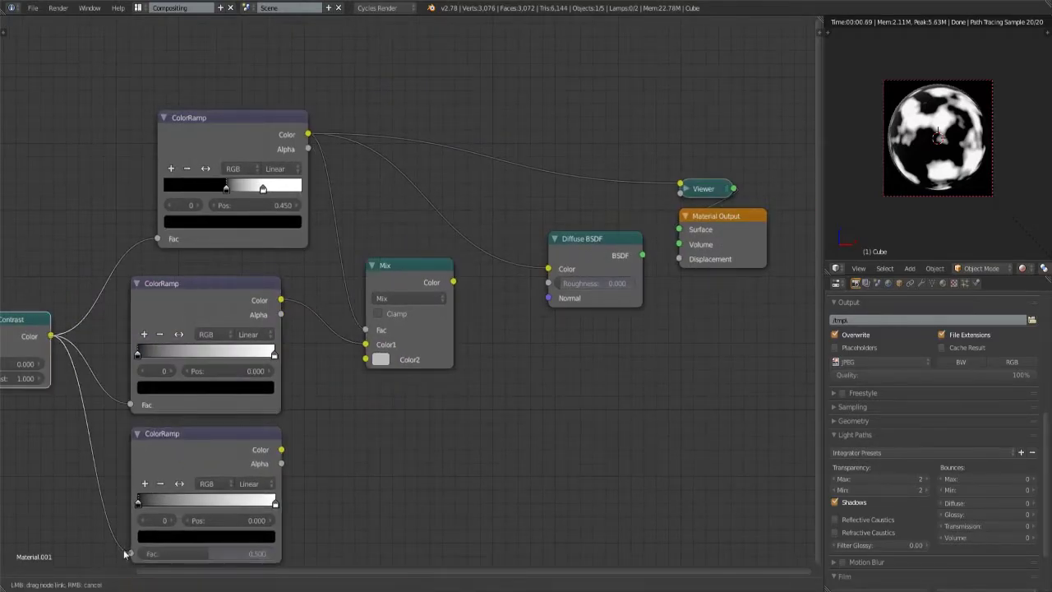
left_click_drag(280, 450, 365, 359)
left_click_drag(595, 242, 587, 224)
- Colour the middle ramp's stops dark red on the left and peach on the right
scroll(423, 282, "up", 3)
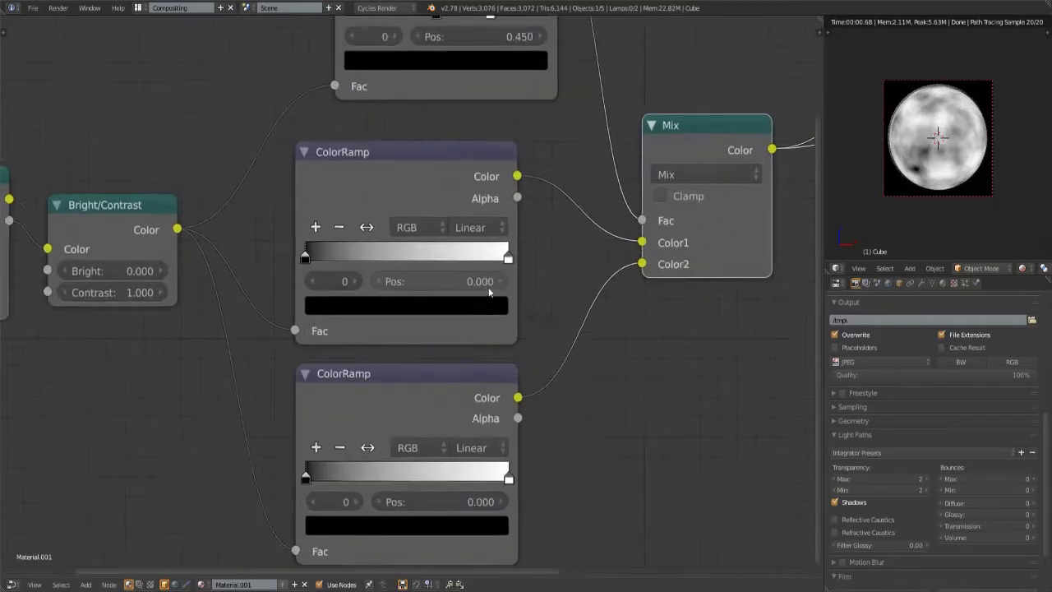
middle_click_drag(423, 282, 386, 337)
left_click(465, 313)
left_click(362, 362)
left_click_drag(336, 156, 345, 169)
left_click(262, 312)
left_click(362, 363)
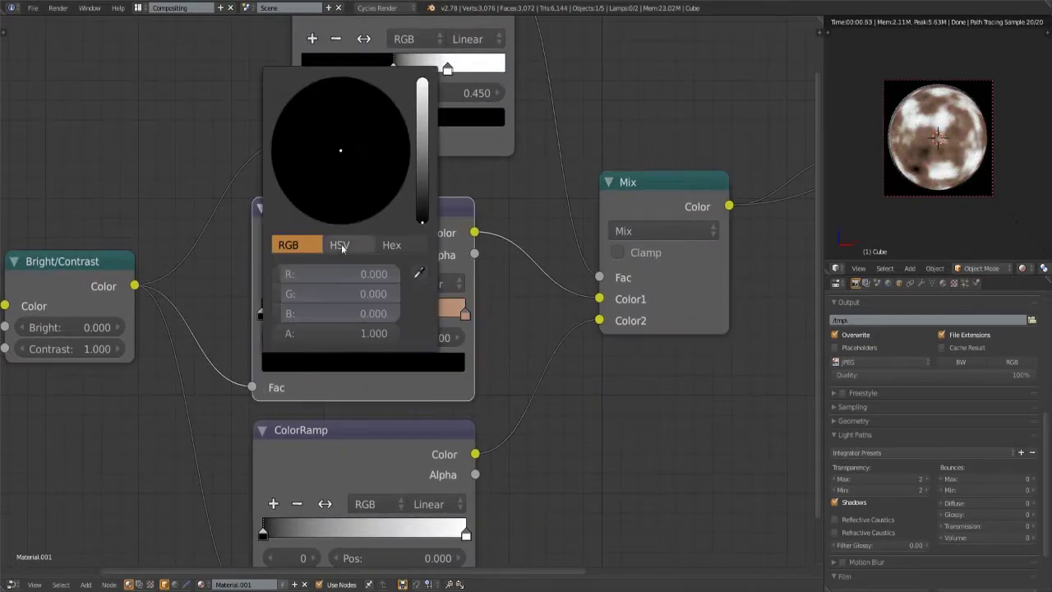
left_click_drag(421, 99, 421, 184)
middle_click_drag(421, 183, 425, 159)
- Move the lower ramp's black stop to 0.595 and pull the peach stop toward the middle
scroll(355, 380, "down", 1)
mouse_move(309, 380)
left_mouse_down()
mouse_move(355, 380)
mouse_move(310, 380)
left_mouse_up()
left_click_drag(315, 395, 419, 394)
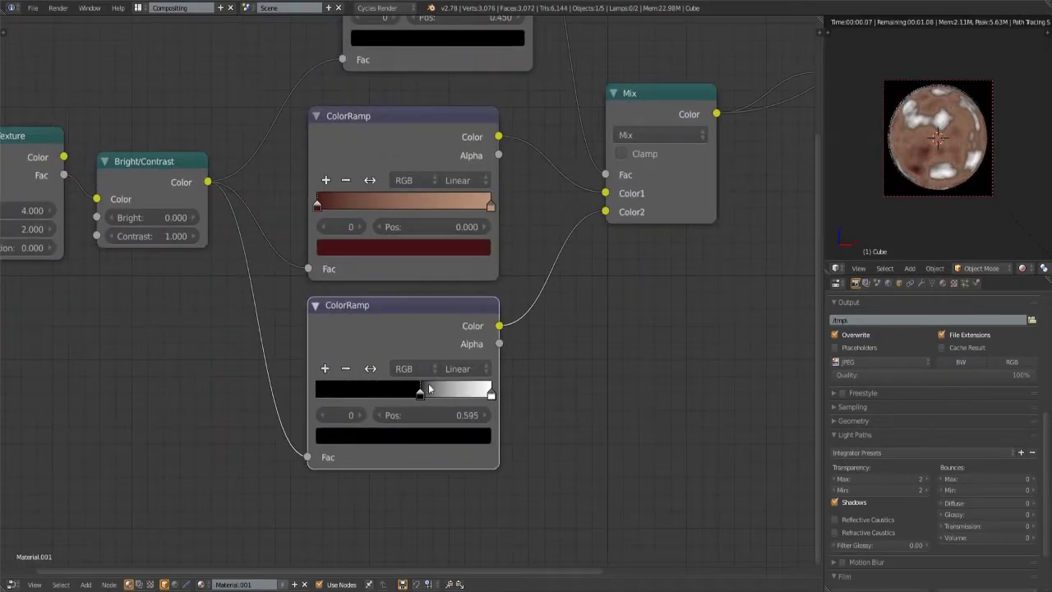
left_click_drag(491, 216, 364, 218)
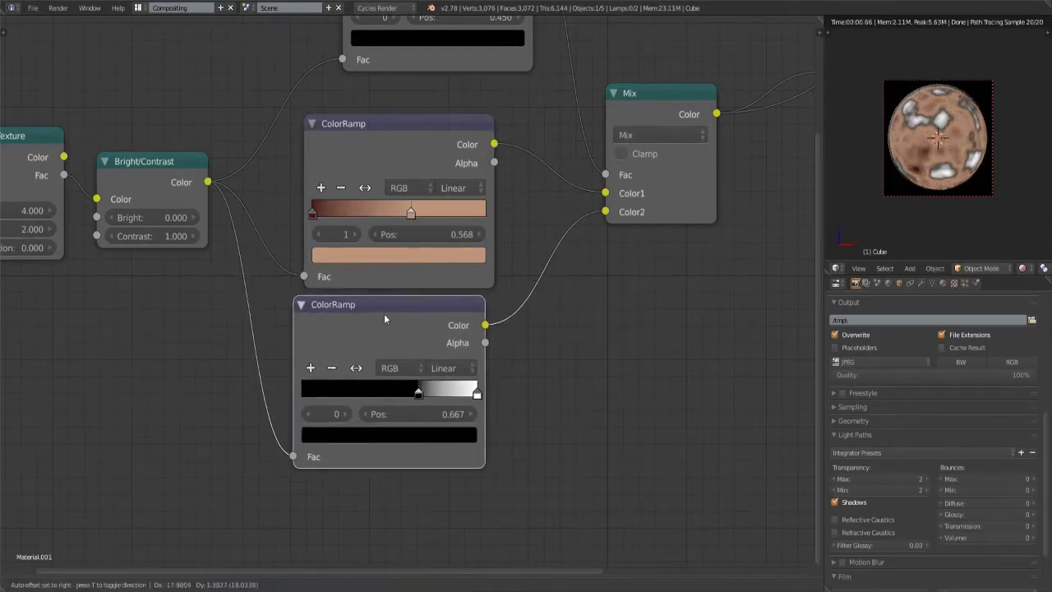
- Drop another Mix node onto the lower ramp's link and set its Color1 to light pink
middle_click_drag(384, 313, 371, 247)
left_click(85, 584)
left_click(156, 513)
left_click(575, 247)
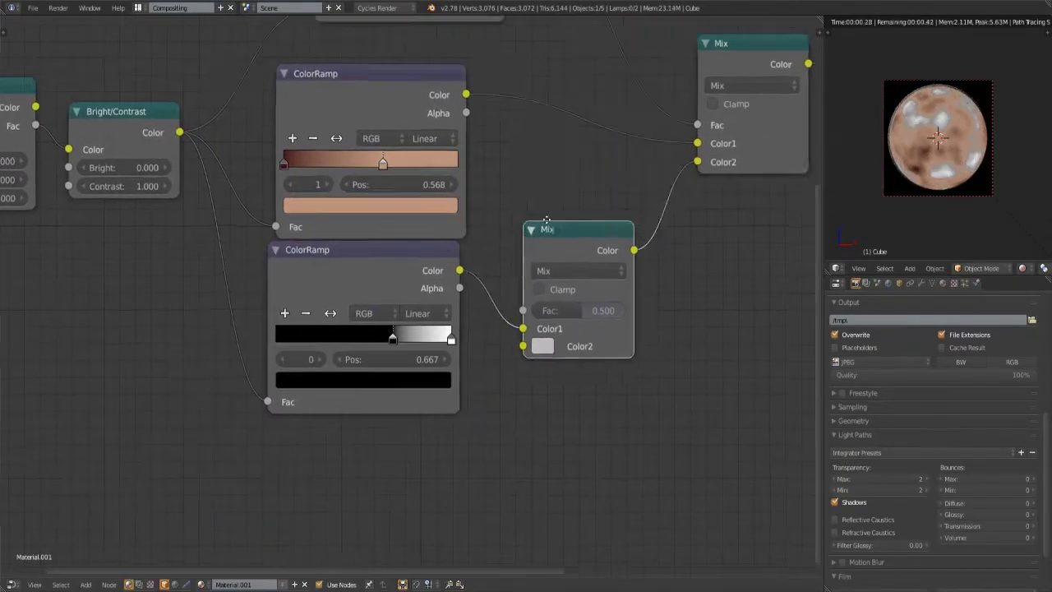
middle_click_drag(575, 427, 492, 428)
left_click(475, 312)
left_click_drag(600, 82, 600, 193)
left_click(529, 148)
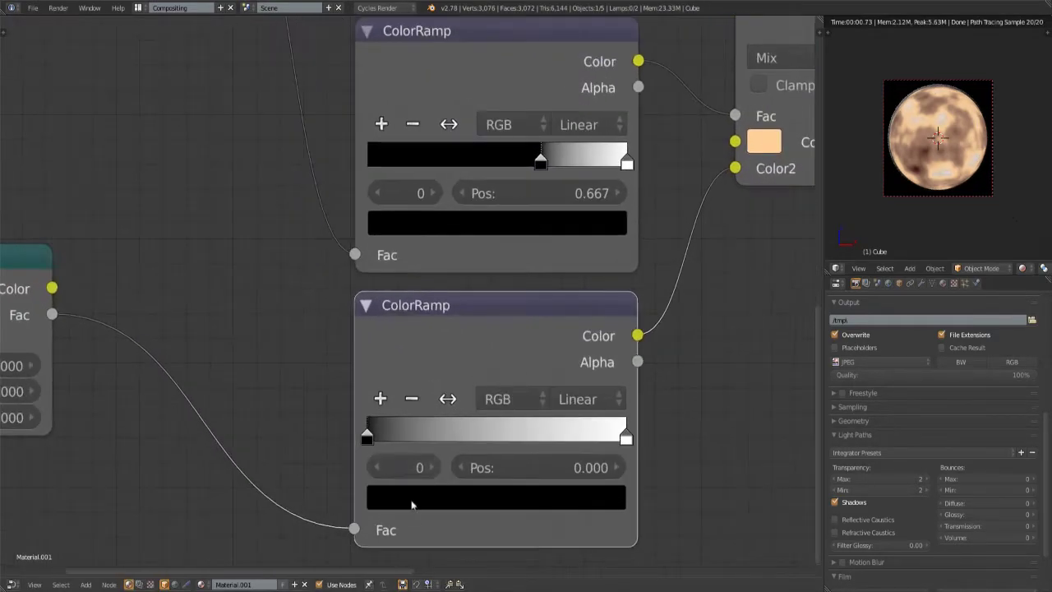
- Recolour the bottom ColorRamp green and move its white stop to the ramp's end
left_click(412, 504)
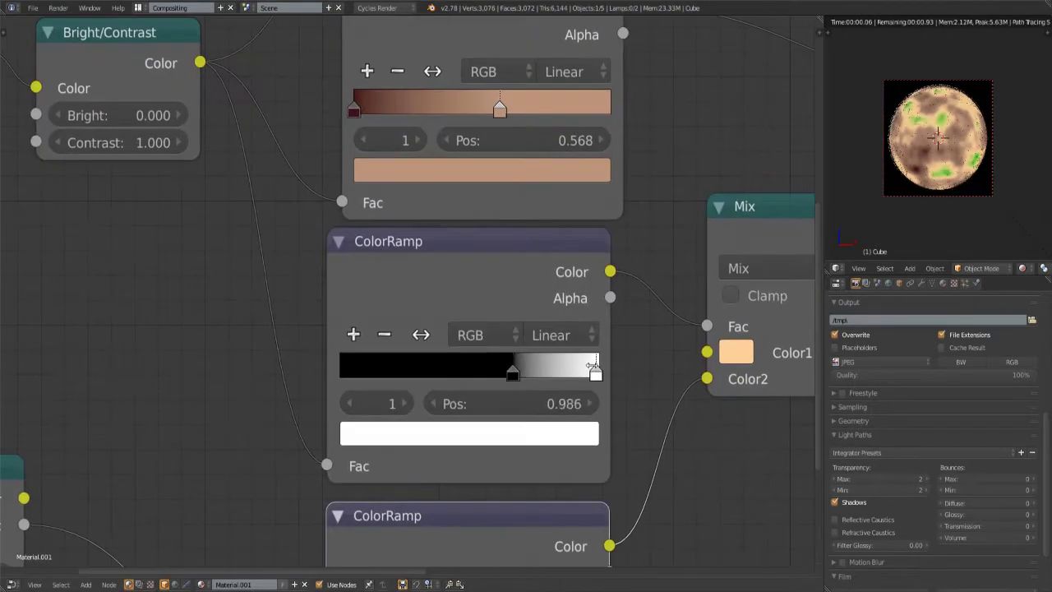
left_click(512, 372)
mouse_move(532, 368)
left_mouse_down()
mouse_move(599, 371)
mouse_move(566, 372)
left_mouse_up()
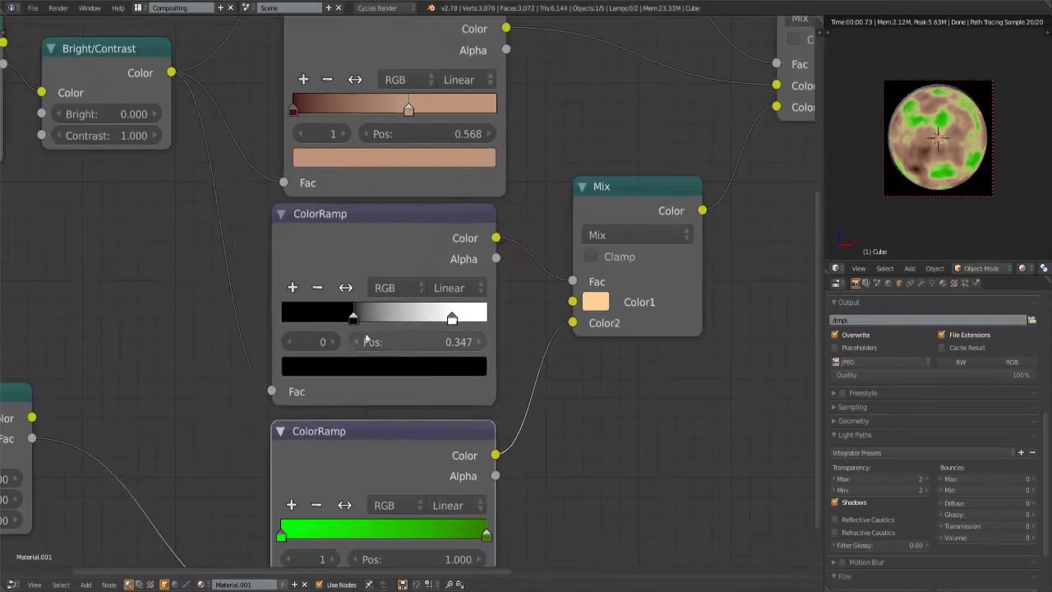
left_click(376, 463)
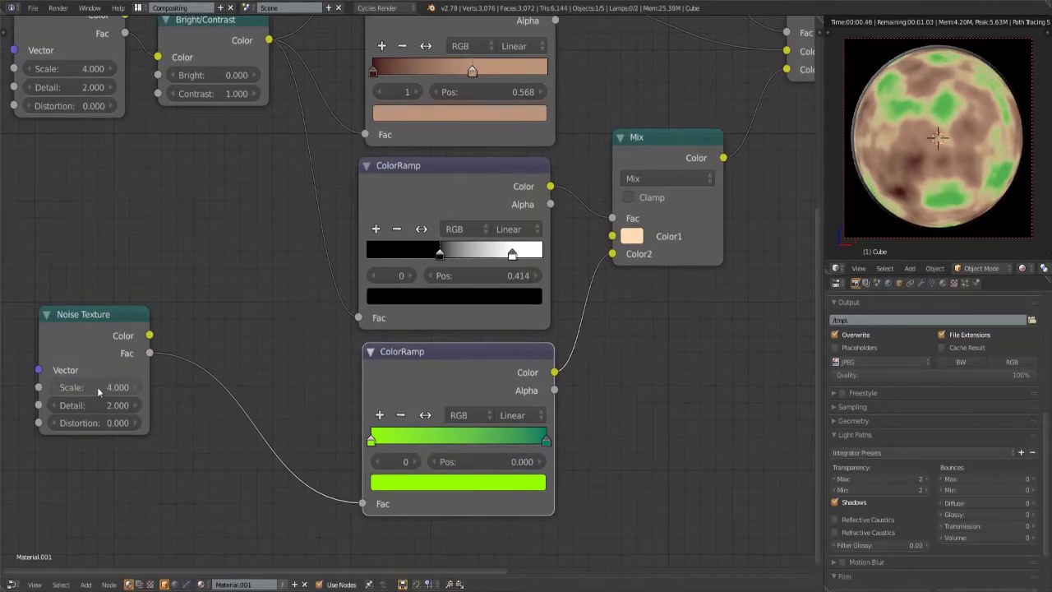
- Set the noise Scale to 8 and duplicate the green ColorRamp
key("Return")
key("shift+d")
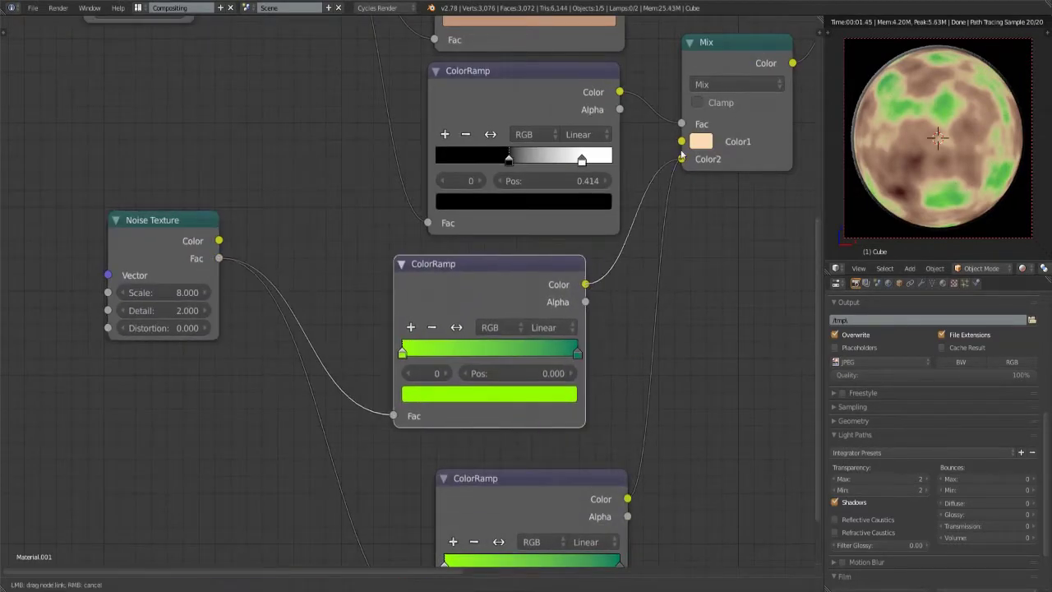
left_click(535, 272)
- Colour the new ramp peach to salmon and set the Mix colours to dark brown and tan
left_click(530, 362)
left_click(620, 322)
left_click(530, 362)
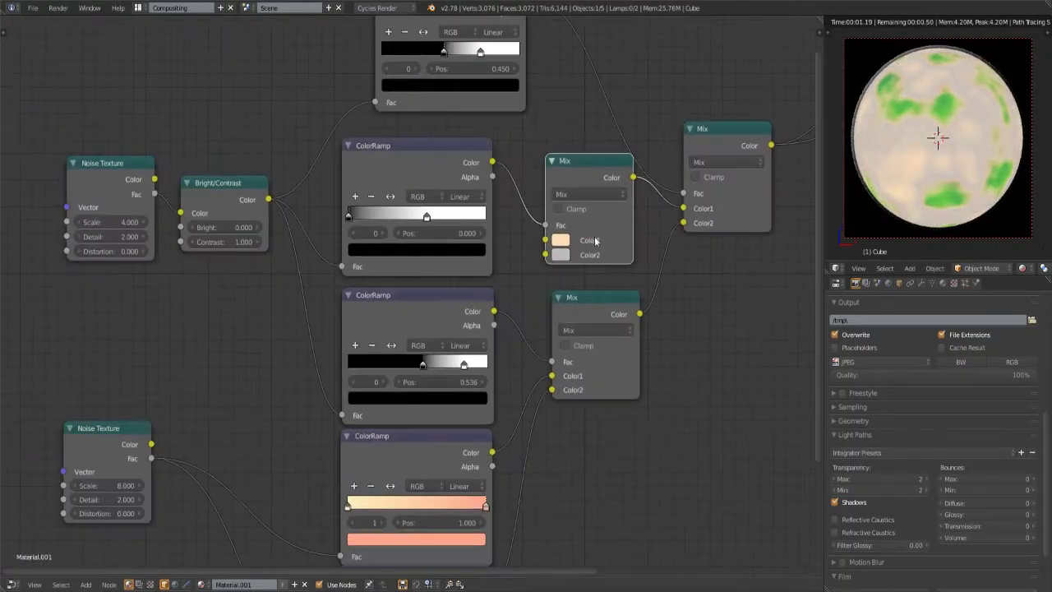
left_click(574, 236)
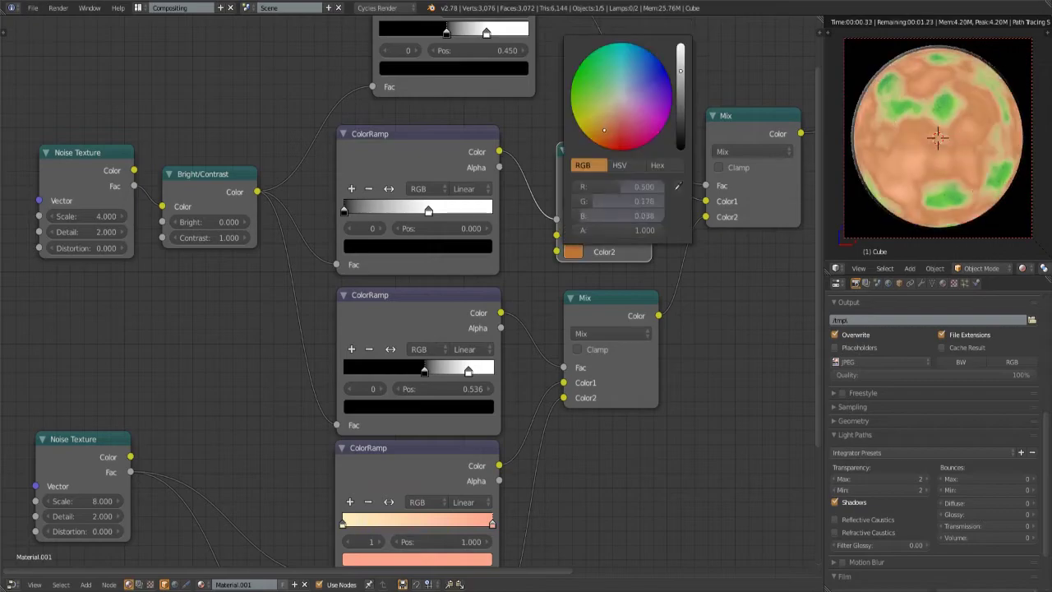
left_click(573, 251)
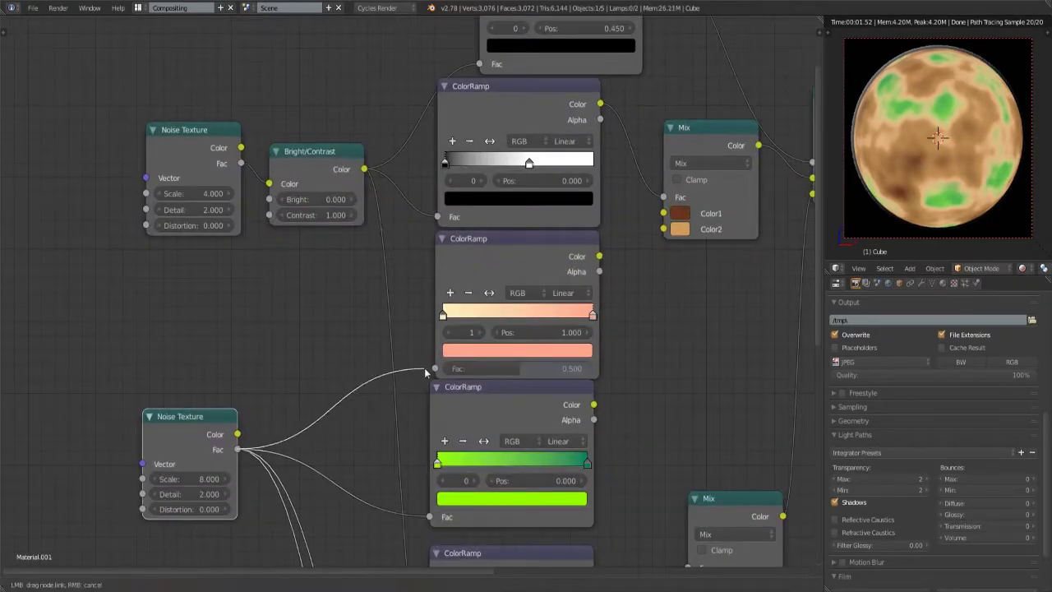
- Link the second noise into the salmon ramp's Fac and set the peach and brown stop colours
left_click_drag(425, 369, 429, 369)
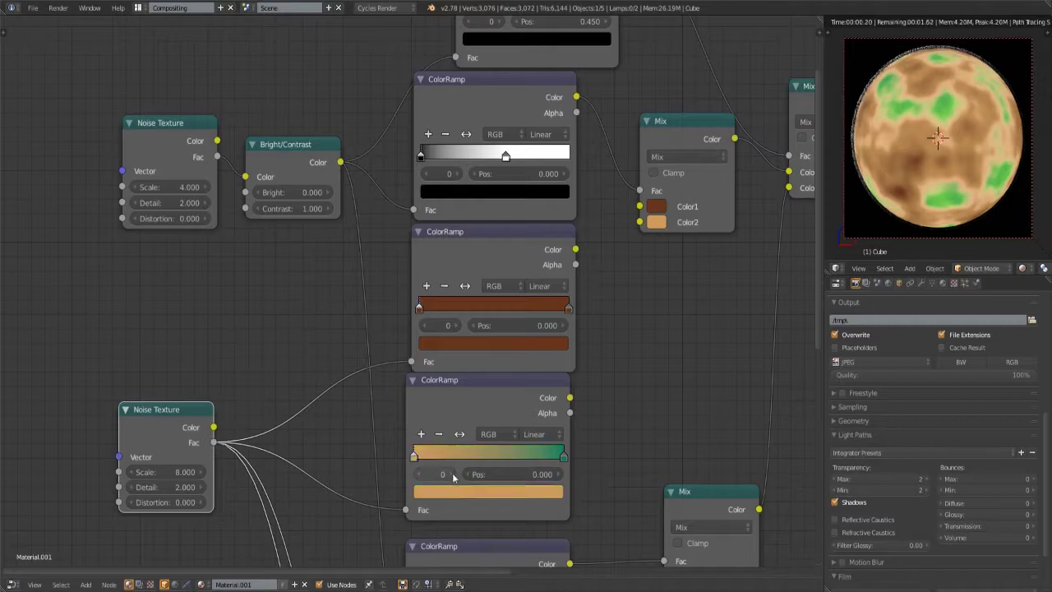
middle_click_drag(465, 271, 480, 189)
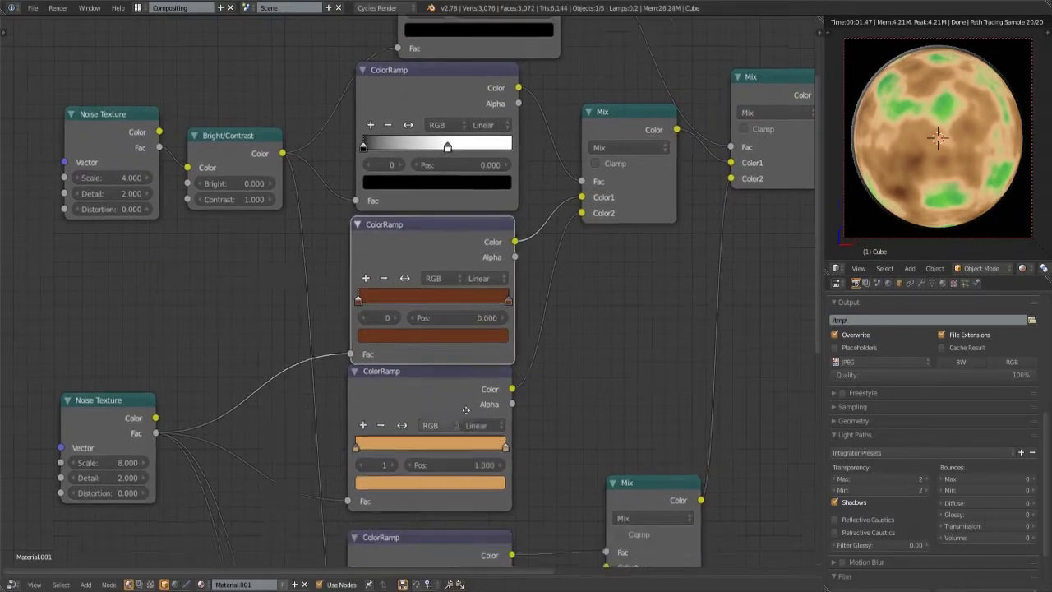
left_click(444, 431)
left_click(388, 362)
left_click(521, 248)
left_click(446, 284)
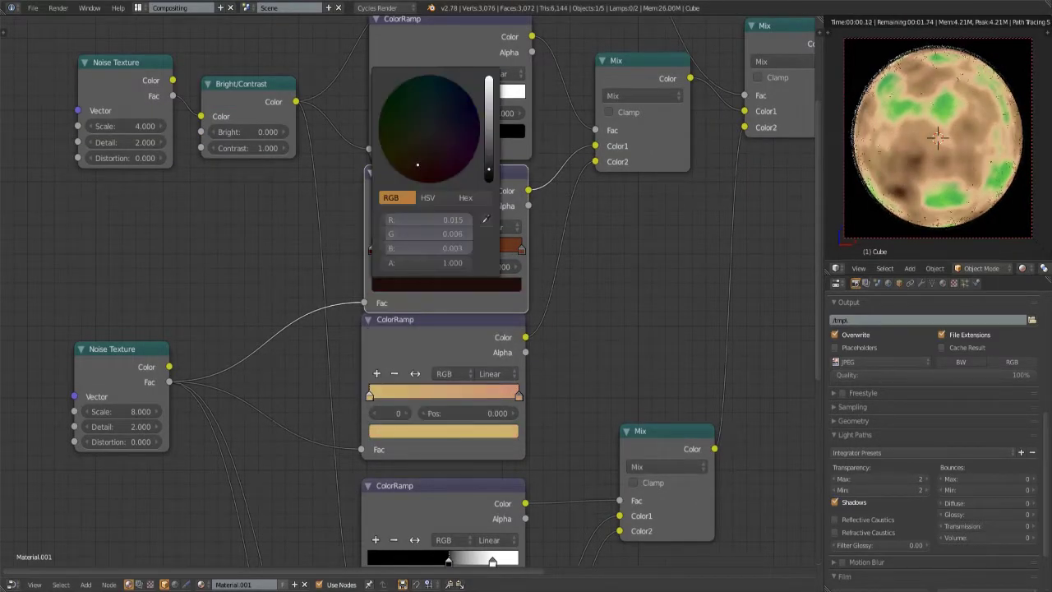
- Set the second Noise Texture Scale to 16 and move the top ramp's white stop to 0.150
mouse_move(444, 345)
middle_mouse_down()
mouse_move(246, 386)
mouse_move(109, 325)
middle_mouse_up()
left_click(224, 396)
type("16.000")
key("Return")
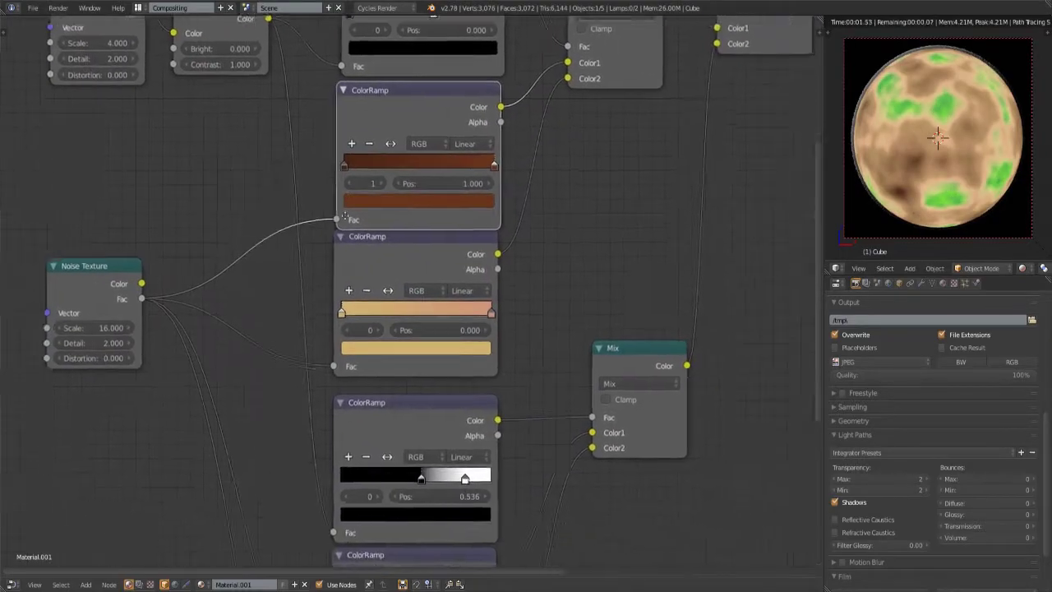
scroll(527, 170, "down", 2)
scroll(569, 225, "up", 3)
left_click_drag(569, 224, 491, 223)
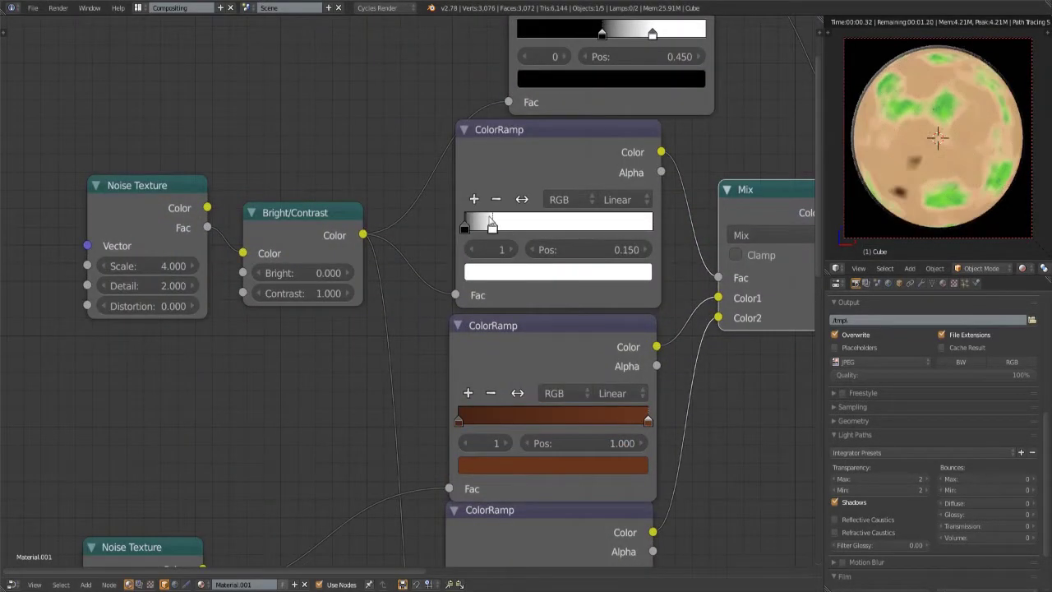
- Adjust the brown shade and make the lower ramp tan-orange with a red right stop
middle_click_drag(491, 225, 445, 143)
left_click(463, 383)
middle_click_drag(463, 383, 454, 233)
left_click(498, 419)
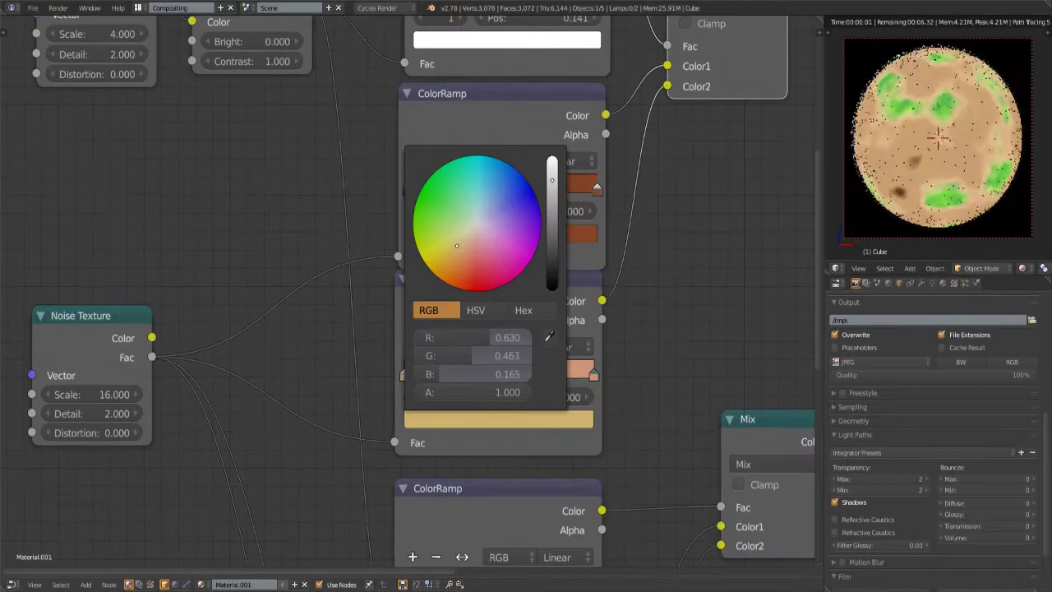
left_click(498, 419)
left_click(526, 214)
- Reposition the top ramp's stops, black at 0.282, then nudge the white stop slightly right
middle_click_drag(504, 65, 470, 165)
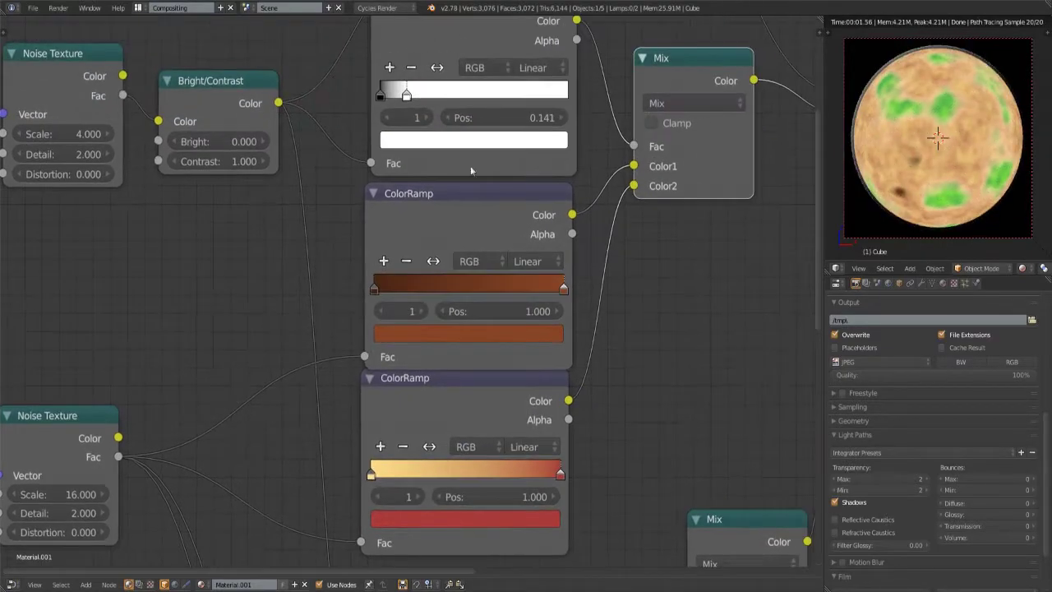
mouse_move(405, 96)
left_mouse_down()
mouse_move(520, 96)
mouse_move(484, 97)
left_mouse_up()
left_click_drag(393, 97, 495, 95)
scroll(573, 315, "down", 2)
middle_click_drag(574, 316, 770, 170)
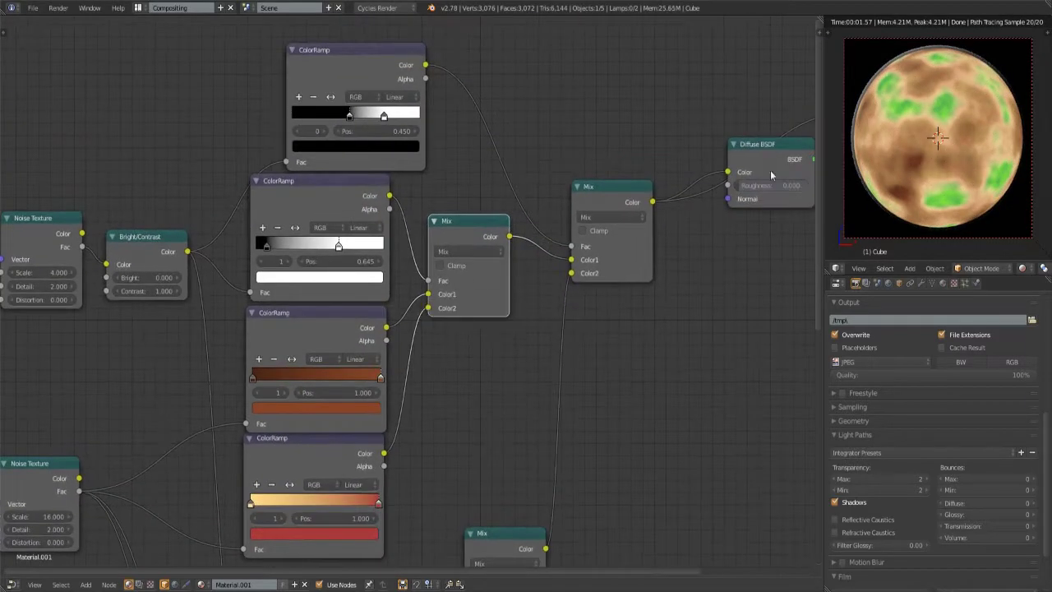
scroll(469, 275, "down", 2)
- Reverse the top ColorRamp and preview it on the planet through the Viewer
scroll(469, 275, "down", 1)
left_click(428, 198, "ctrl+shift")
scroll(414, 289, "up", 2)
left_click(85, 584)
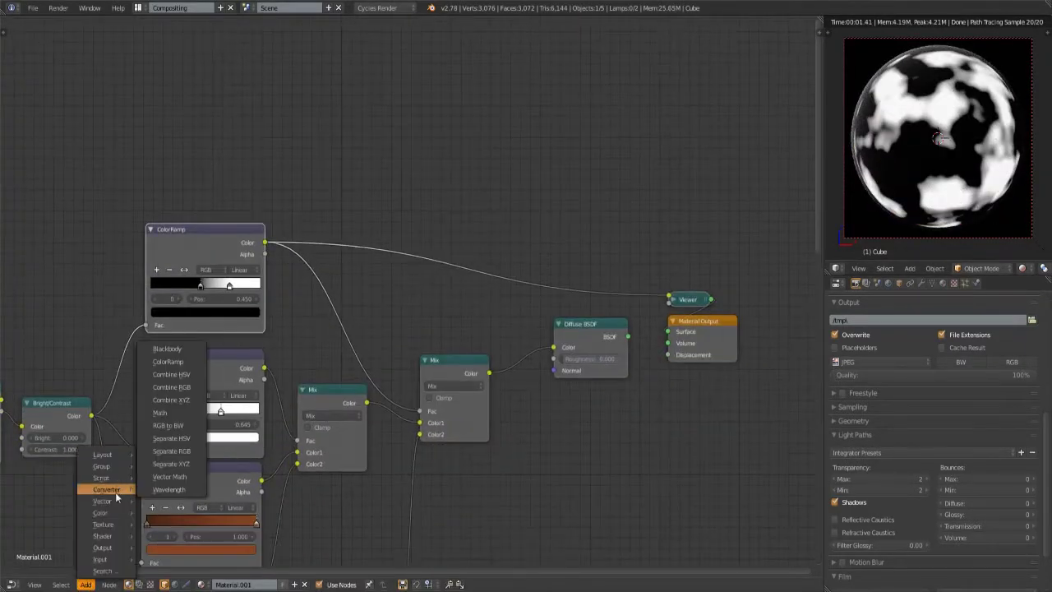
scroll(293, 217, "up", 2)
middle_click_drag(575, 123, 370, 271)
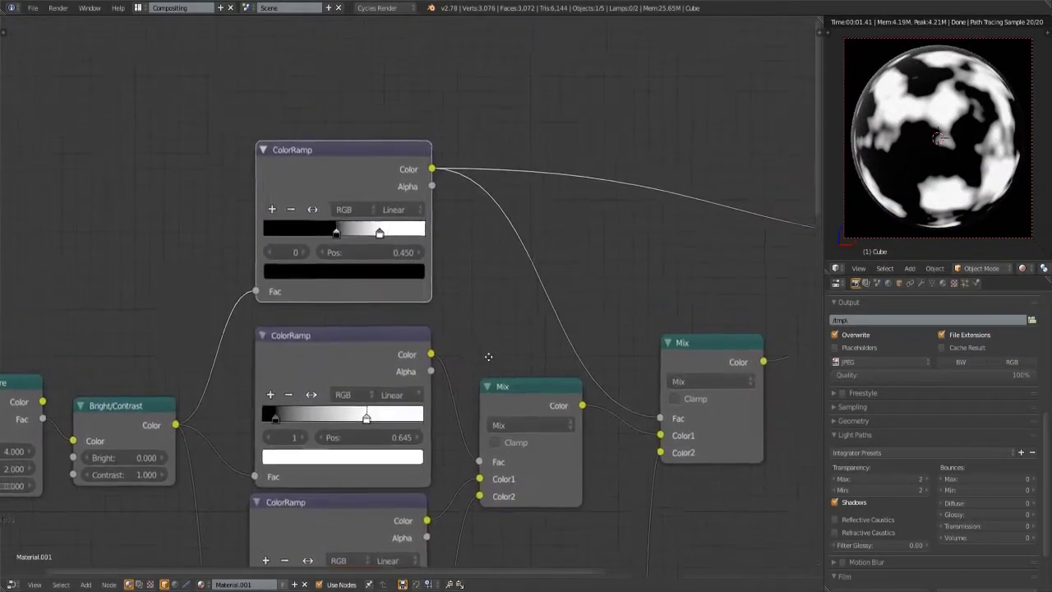
scroll(392, 261, "up", 1)
scroll(392, 261, "down", 1)
middle_click_drag(429, 218, 379, 148)
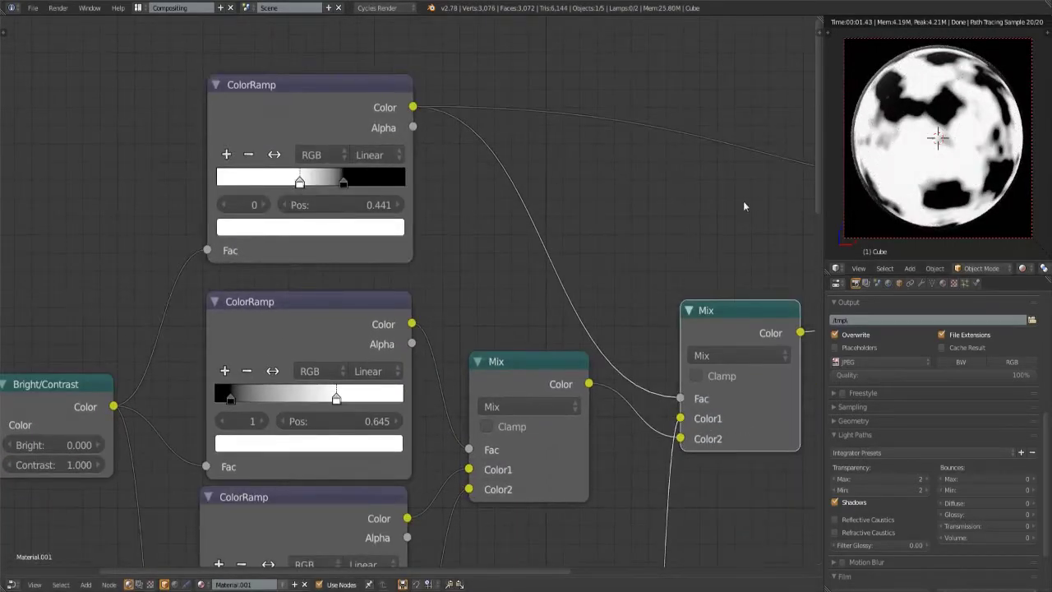
key("ctrl+z")
key("ctrl+shift+z")
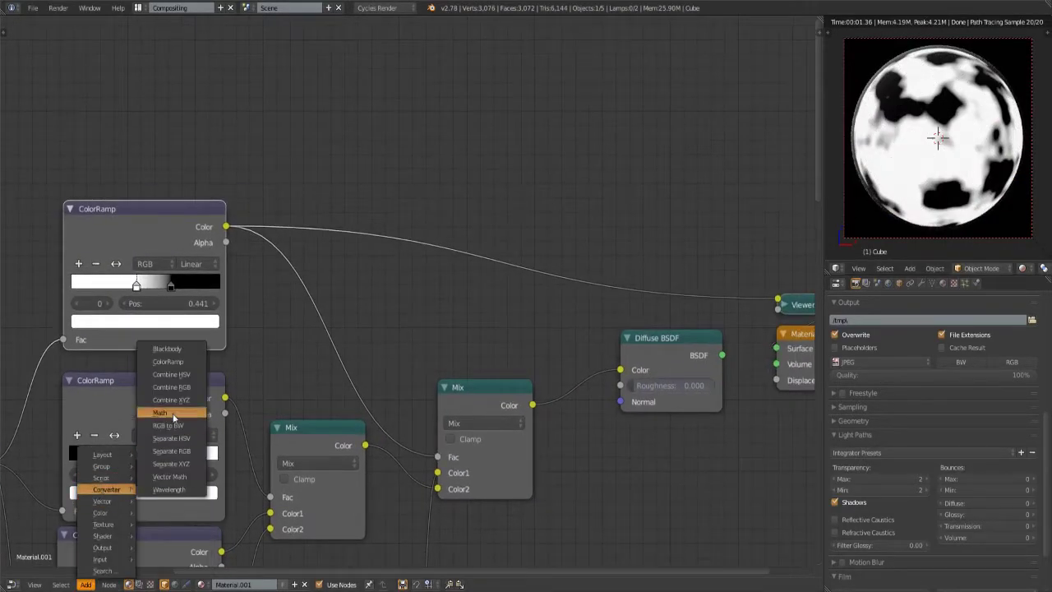
- Insert a Math Multiply node on the ramp's link with a Fresnel feeding its second Value
left_click(176, 410)
left_click(506, 197)
left_click(85, 585)
left_click(163, 406)
left_click(383, 261)
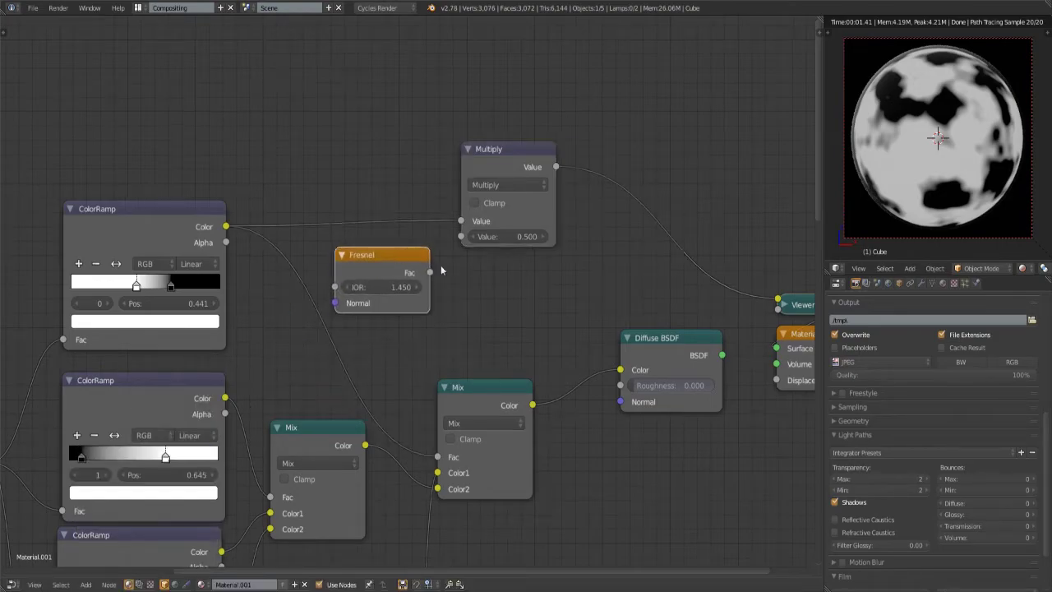
left_click_drag(427, 269, 462, 237)
middle_click_drag(536, 273, 365, 312)
- Add a Glossy BSDF and a Mix Shader feeding the Material Output Surface
left_click_drag(630, 360, 840, 369)
middle_click_drag(493, 247, 414, 231)
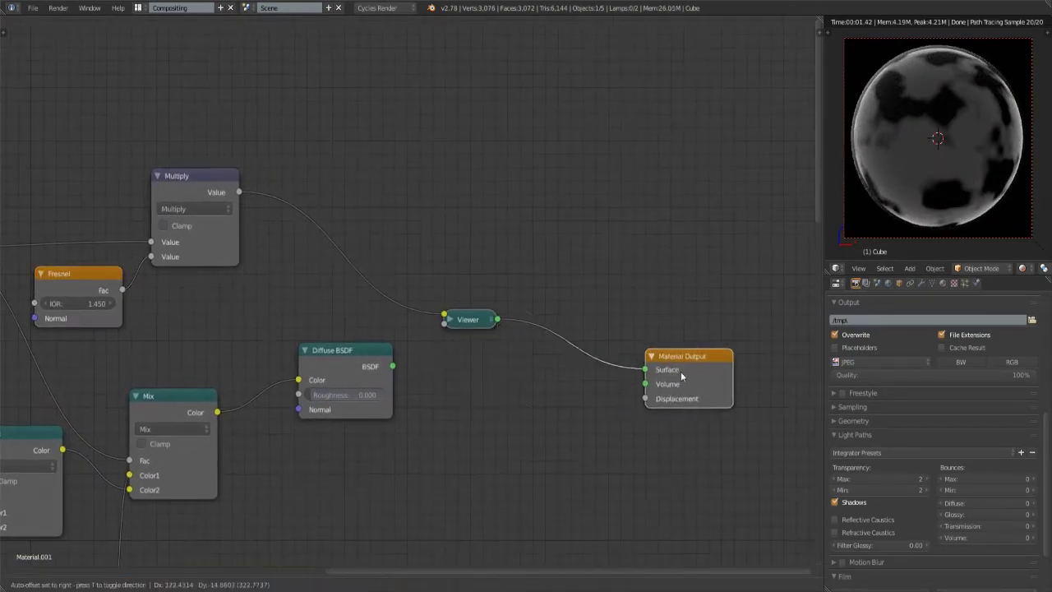
left_click(85, 584)
left_click(189, 395)
left_click(292, 456)
middle_click_drag(292, 456, 206, 327)
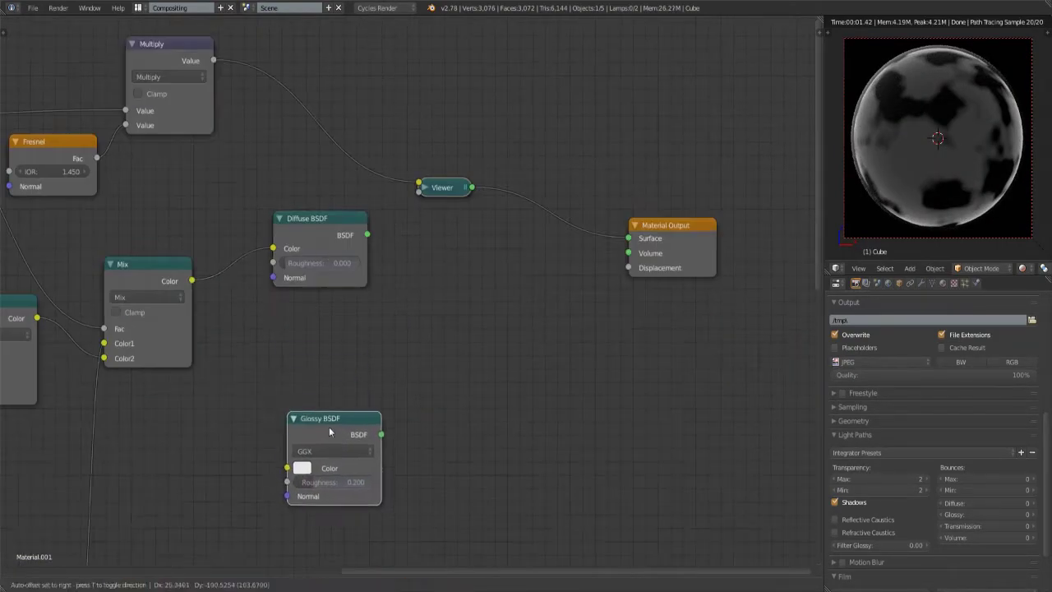
left_click(86, 584)
left_click(85, 585)
left_click(399, 354)
left_click_drag(621, 253, 629, 238)
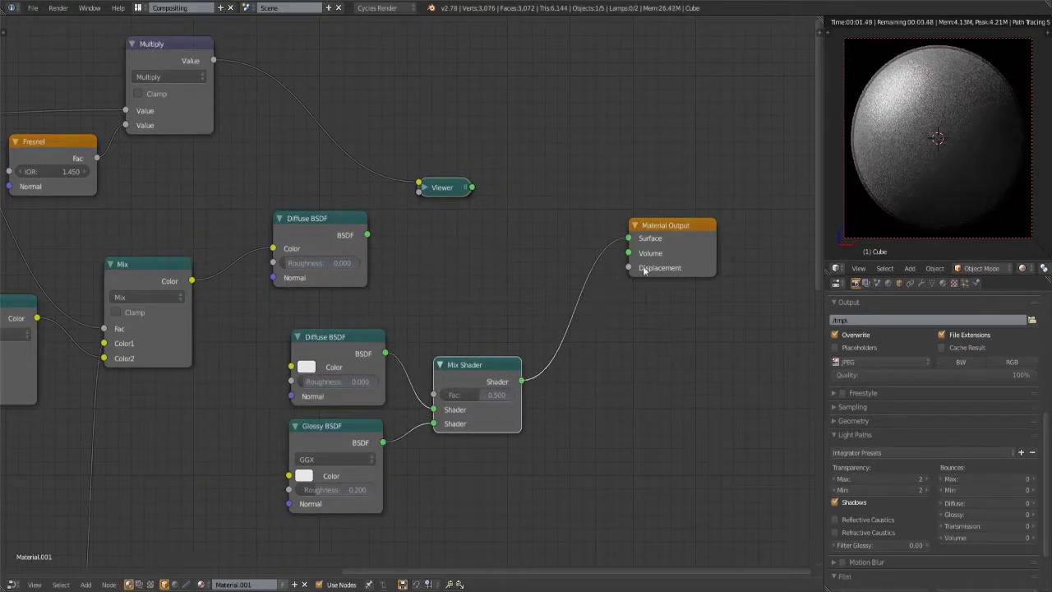
- Wire the Fresnel/Multiply mask into the Mix Shader Fac, delete the Viewer, and set IOR 8
scroll(551, 376, "down", 3)
left_click(86, 584)
left_click(177, 421)
left_click(441, 415)
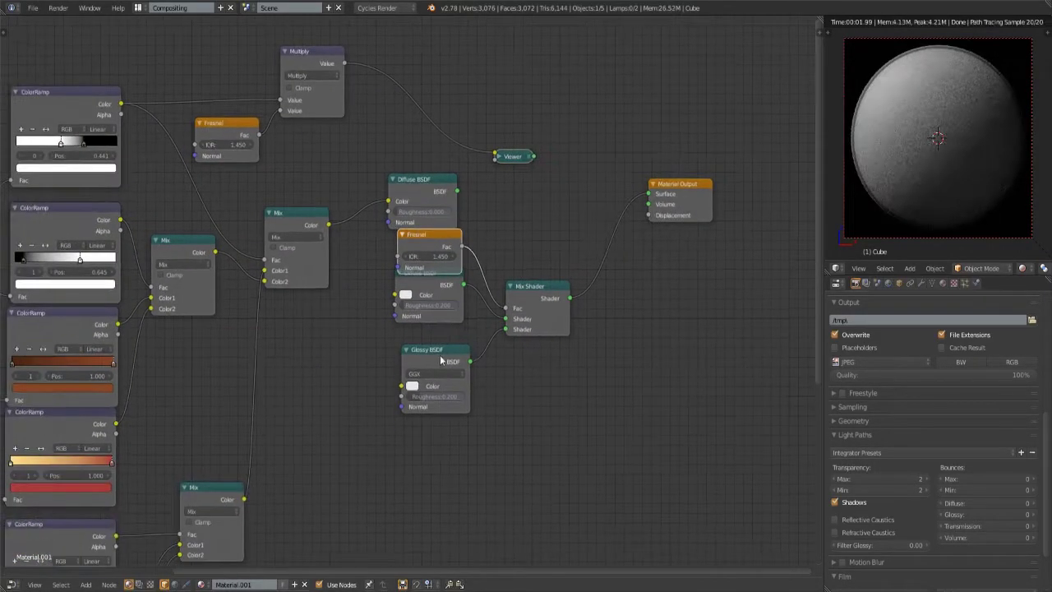
scroll(211, 483, "up", 2)
middle_click_drag(211, 483, 393, 392)
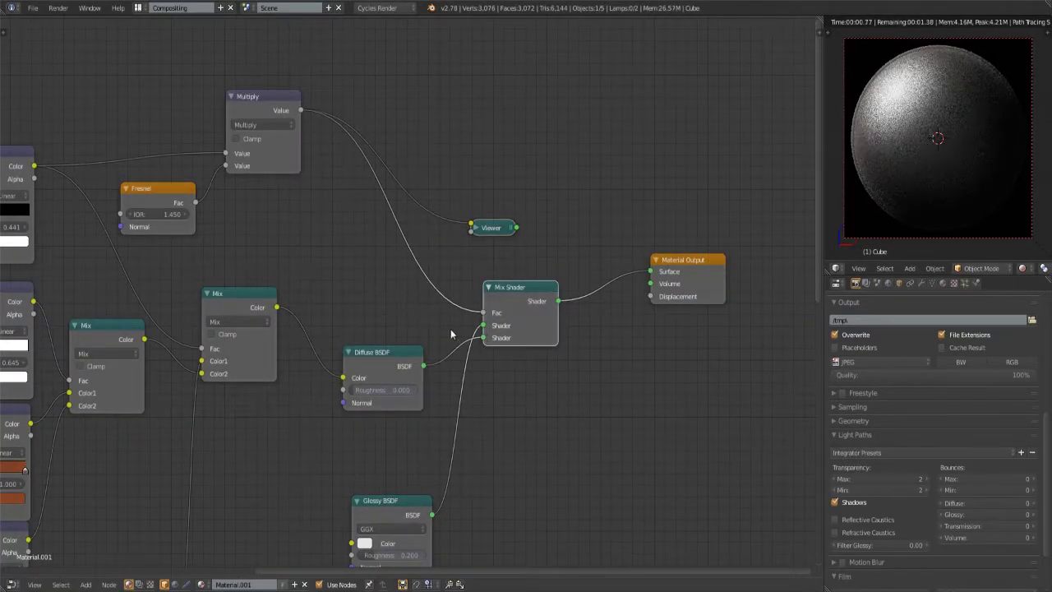
left_click(479, 329)
middle_click_drag(479, 329, 529, 348)
key("Delete")
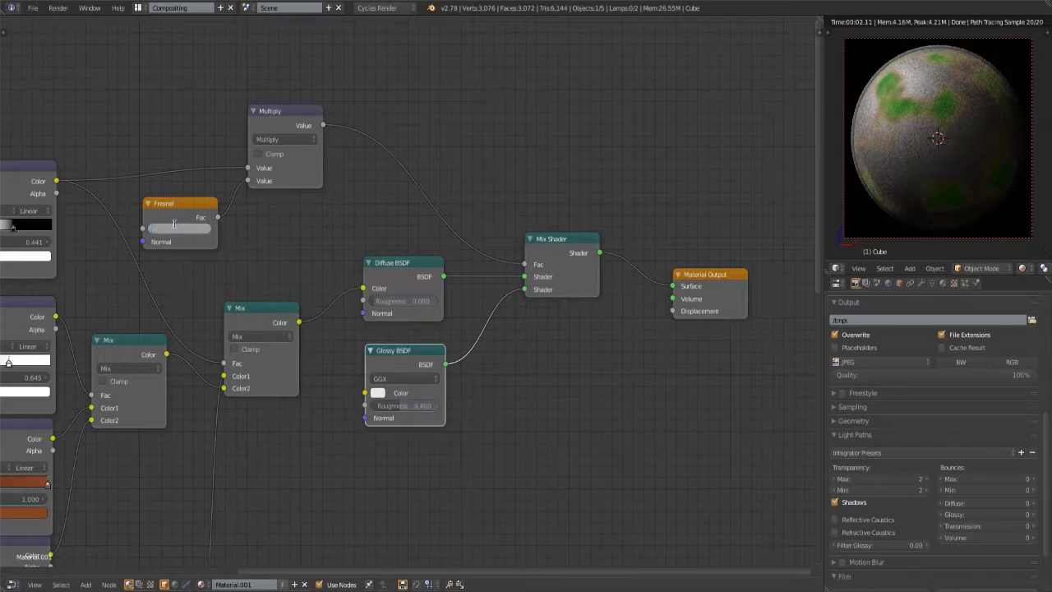
key("Home")
- Add a Bump node with a ColorRamp driving its Height
scroll(246, 329, "up", 3)
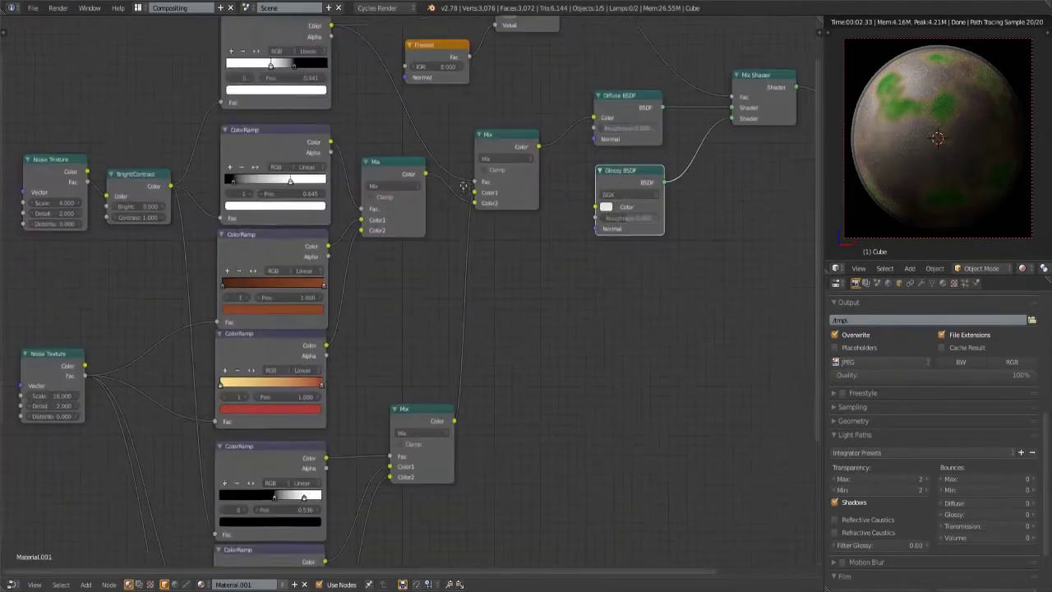
left_click(85, 584)
left_click(181, 493)
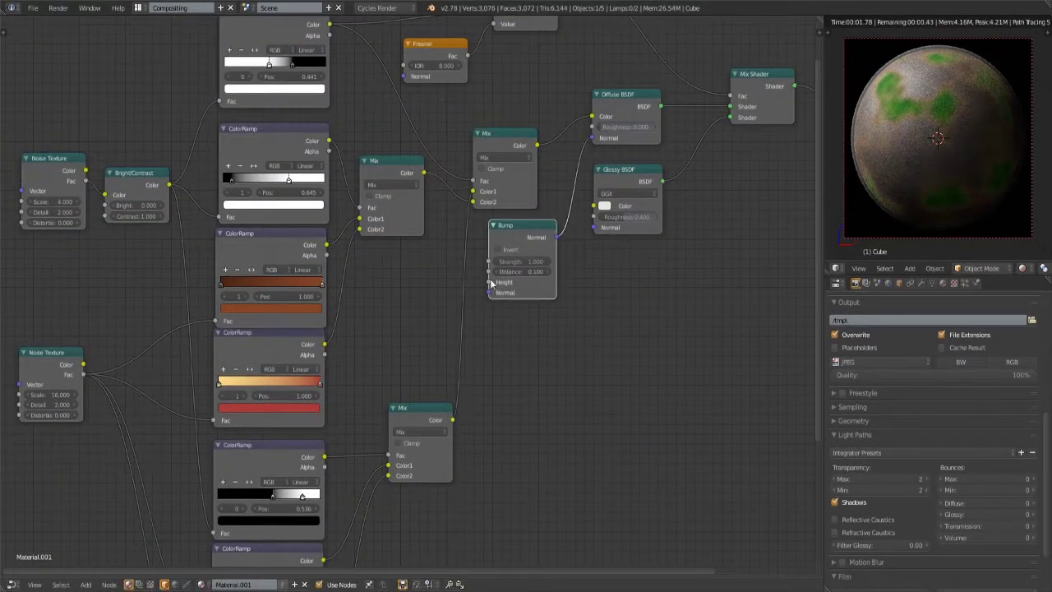
left_click_drag(318, 279, 326, 245)
scroll(408, 299, "up", 2)
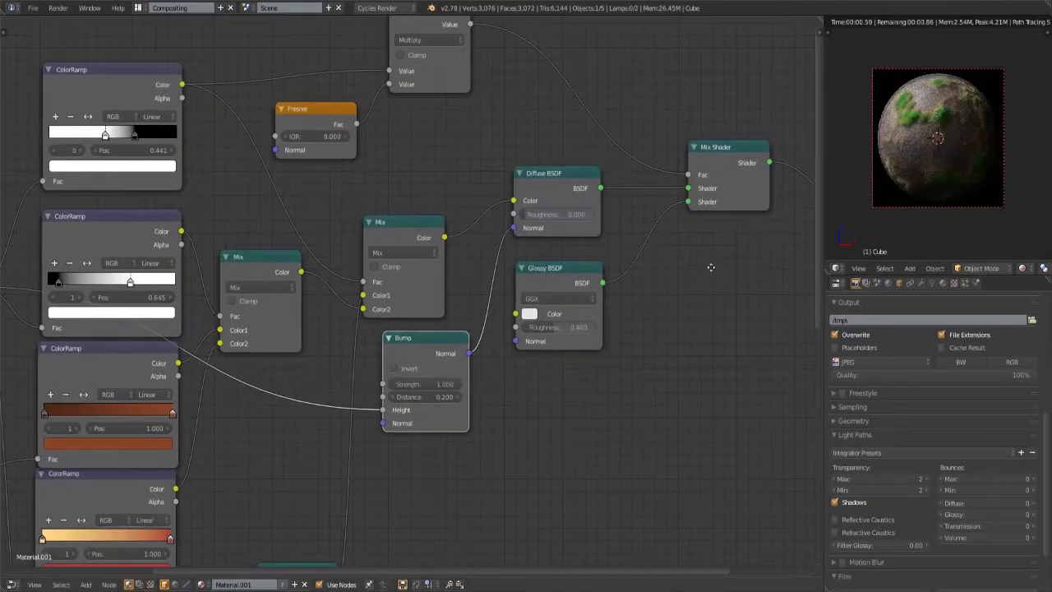
scroll(723, 261, "down", 4)
middle_click_drag(734, 253, 423, 432)
- Give the first Noise Texture Scale 1, Detail 8 and Distortion 2, then frame all nodes
scroll(423, 432, "up", 2)
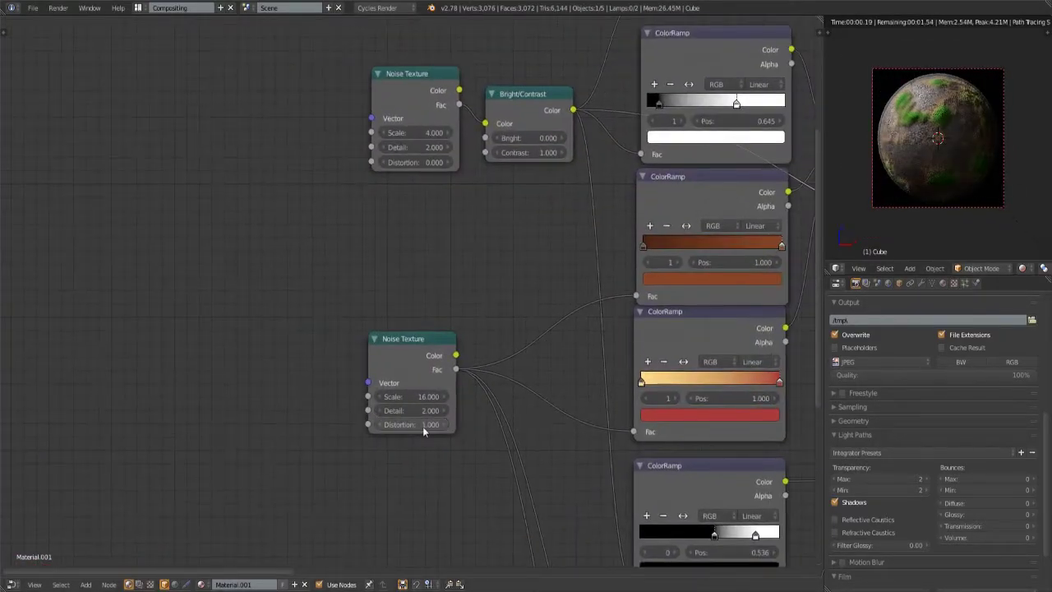
key("Return")
mouse_move(424, 147)
middle_mouse_down()
mouse_move(376, 258)
mouse_move(280, 200)
middle_mouse_up()
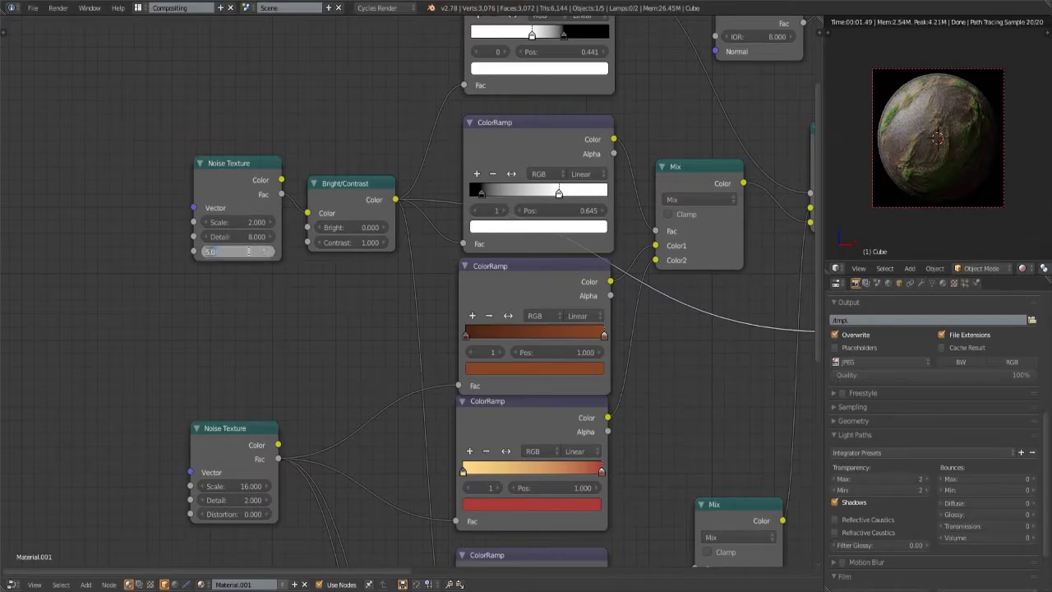
middle_click_drag(409, 243, 393, 233)
scroll(222, 242, "down", 6, "ctrl")
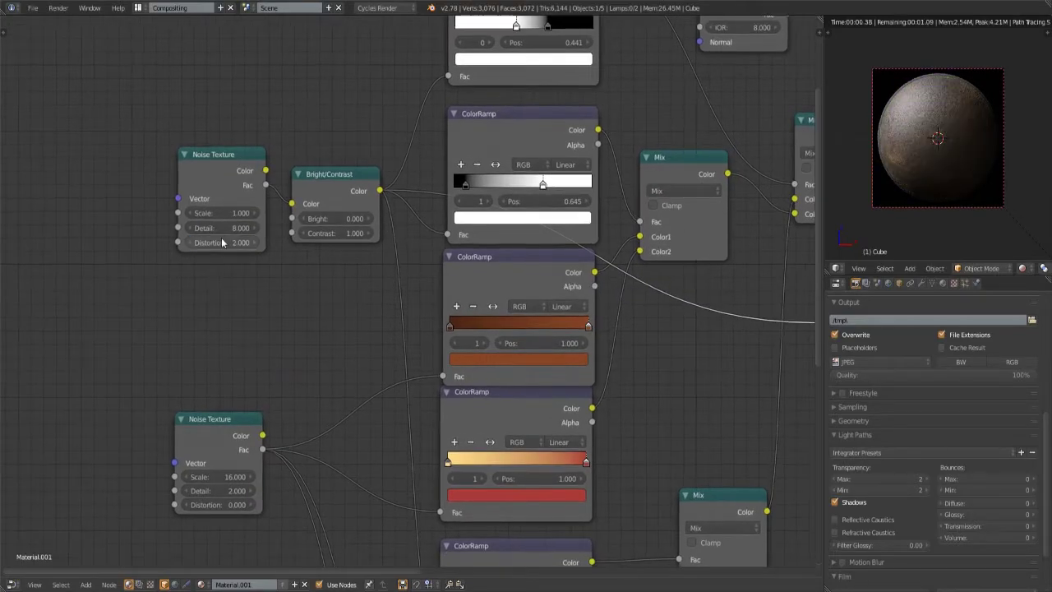
key("Home")
scroll(374, 319, "up", 2)
scroll(374, 319, "up", 1)
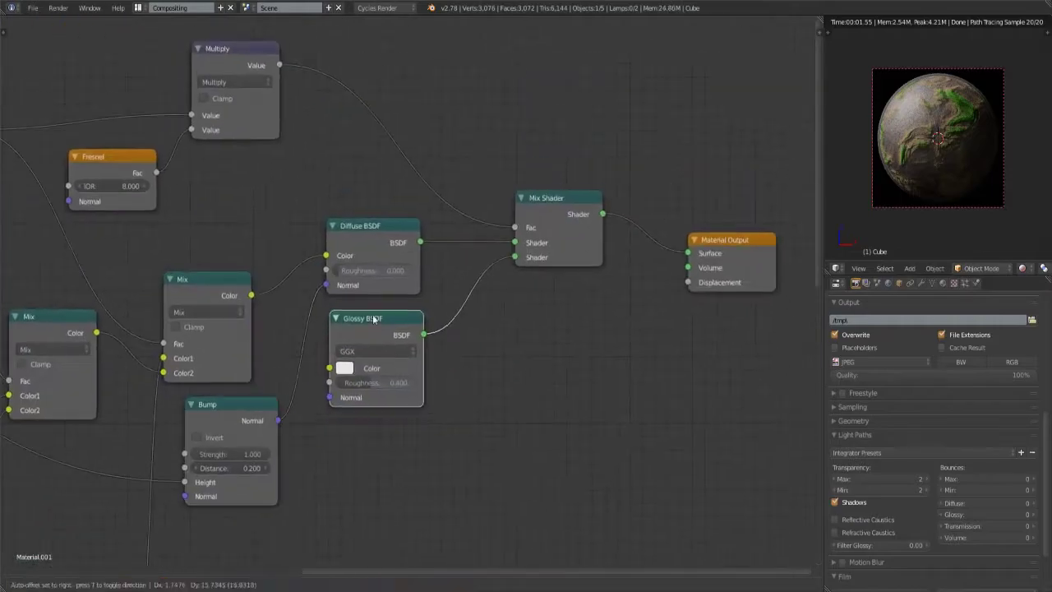
- Move the bottom ColorRamp out and connect its Color to the Glossy BSDF Color
scroll(554, 214, "down", 2)
middle_click_drag(357, 241, 461, 82)
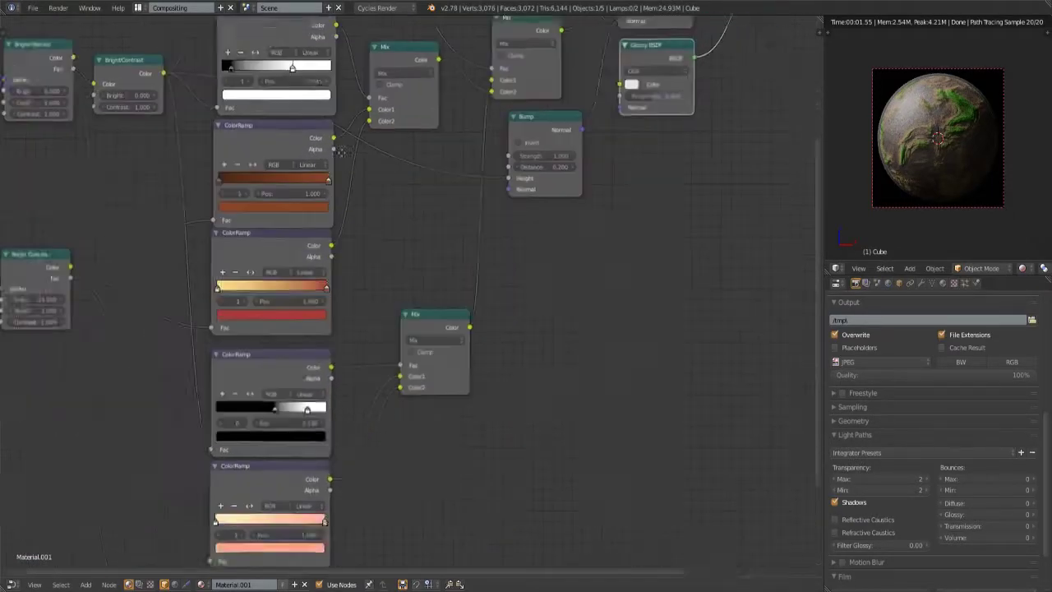
mouse_move(339, 401)
left_mouse_down()
mouse_move(340, 469)
mouse_move(340, 376)
left_mouse_up()
scroll(411, 364, "up", 1)
left_click_drag(157, 193, 465, 383)
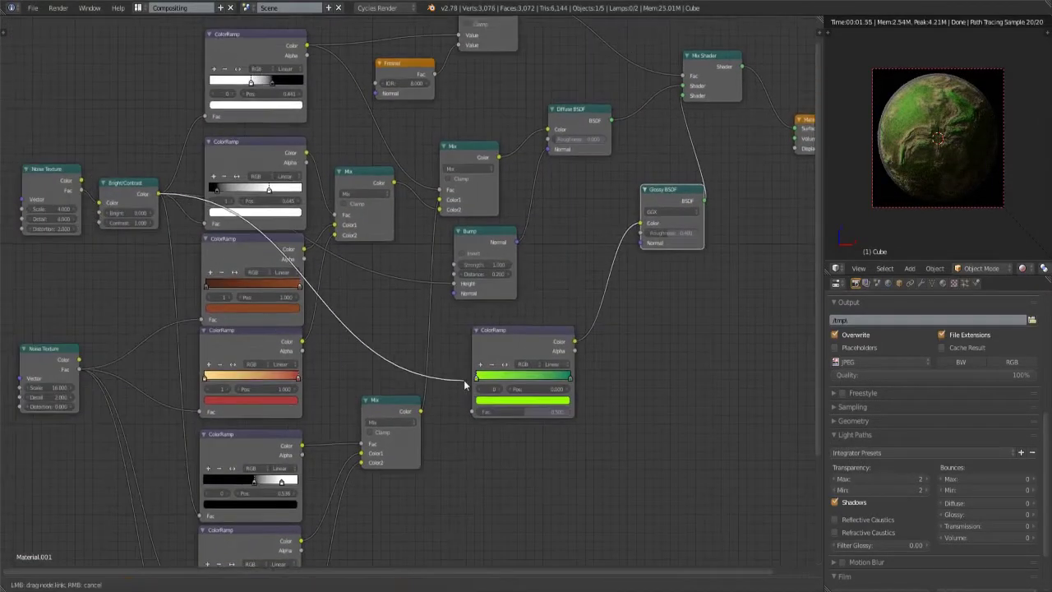
left_click_drag(354, 347, 353, 346)
middle_click_drag(353, 347, 385, 295)
- Tint a ramp stop pale cyan and save over the file
scroll(510, 367, "up", 2)
left_click(501, 431)
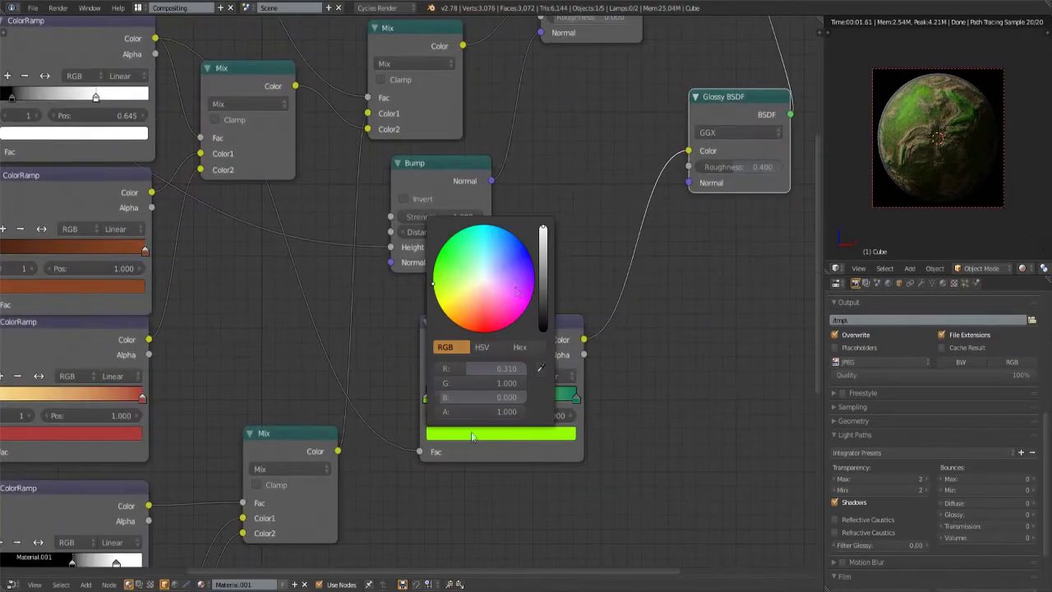
left_click(501, 432)
left_click_drag(483, 224, 483, 264)
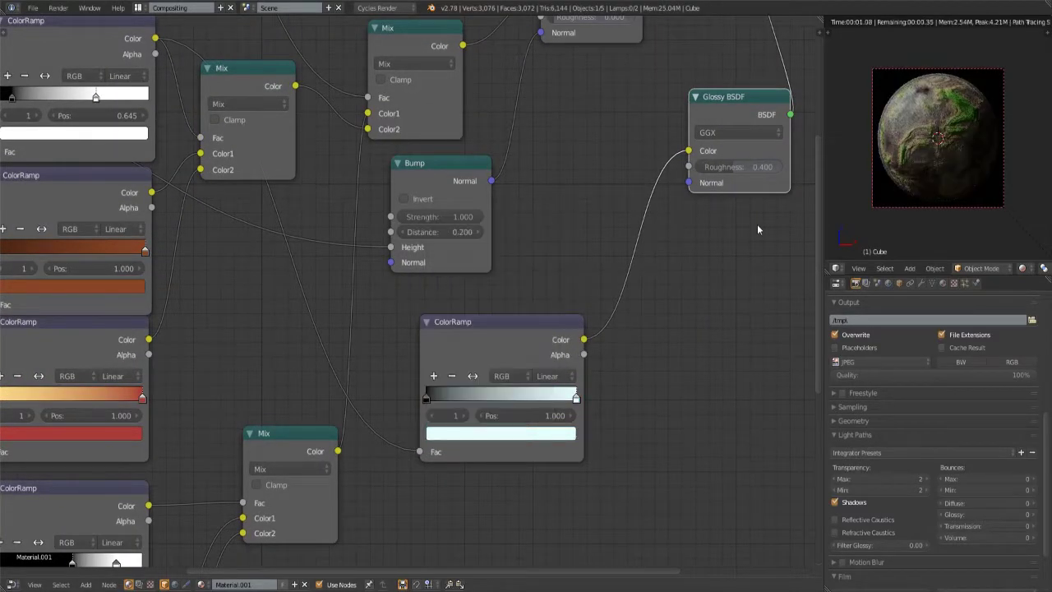
left_click(721, 289)
middle_click_drag(789, 90, 569, 203)
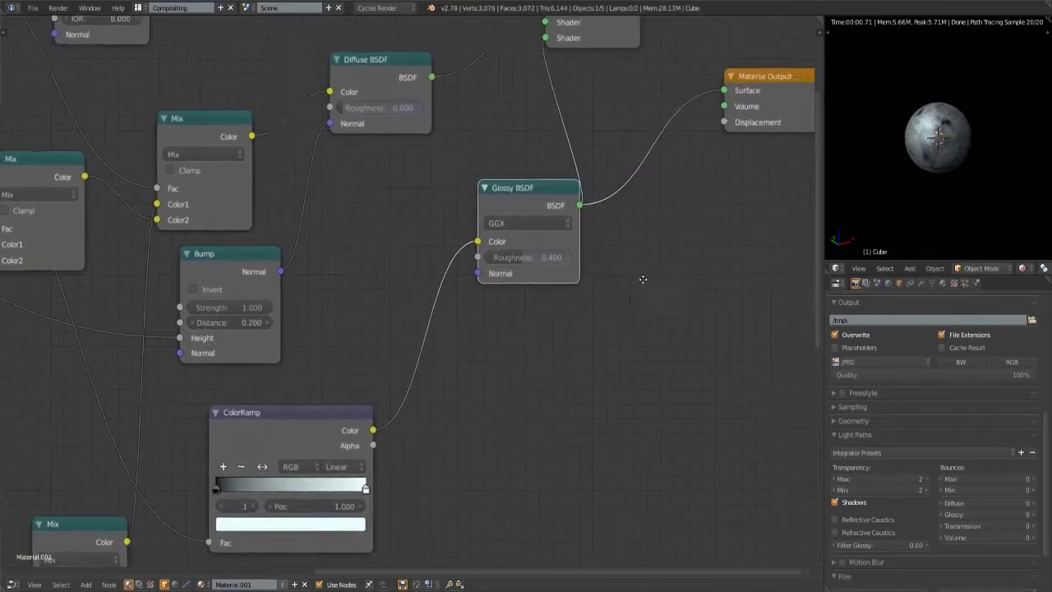
middle_click_drag(411, 369, 550, 172)
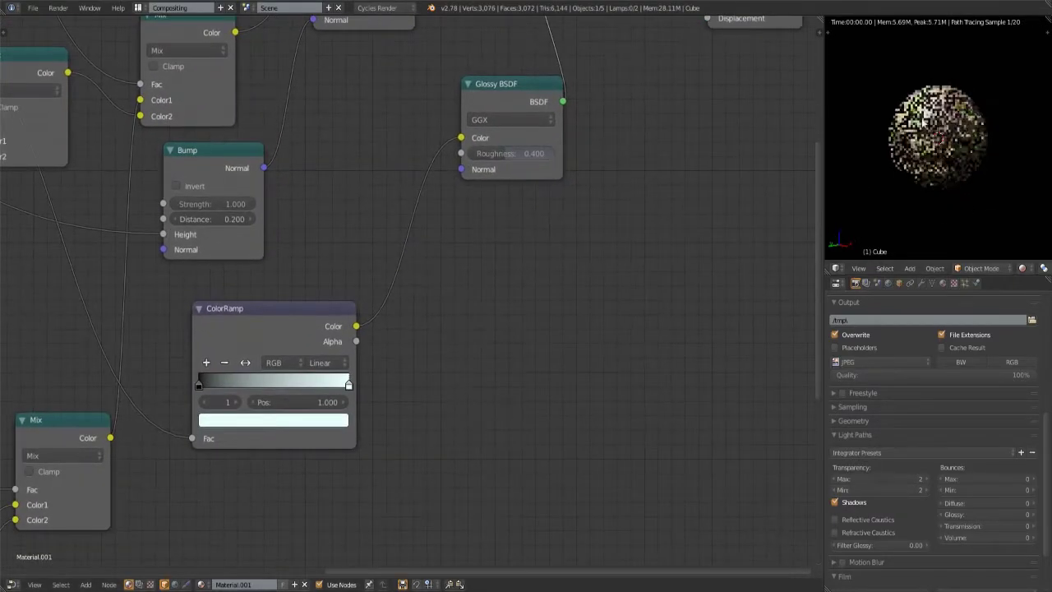
- Adjust the ocean ramp's right stop from pure blue to light cyan
left_click(271, 421)
left_click(298, 236)
left_click_drag(298, 235, 278, 220)
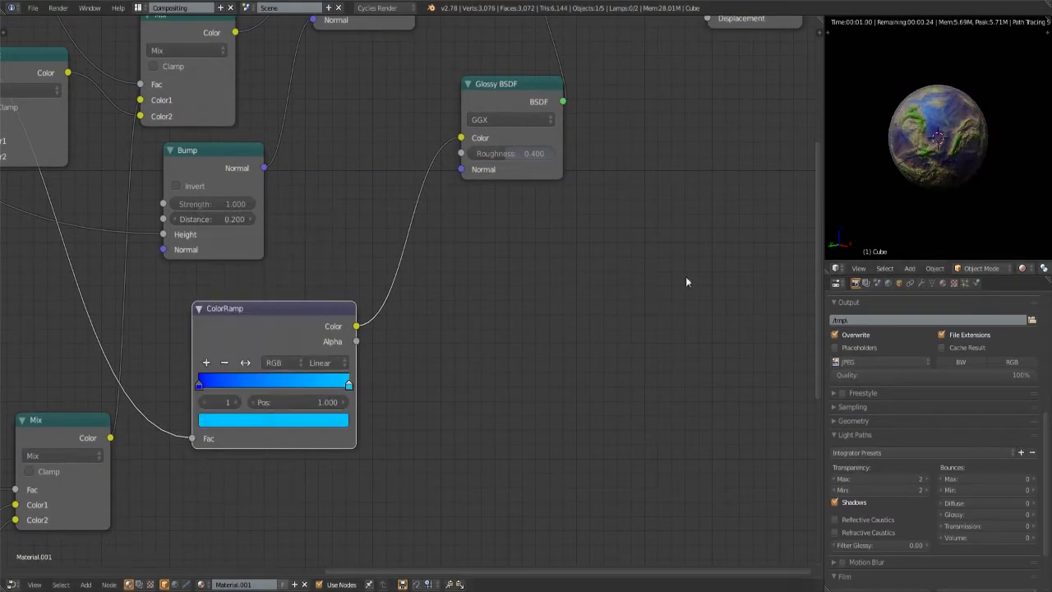
scroll(686, 282, "up", 2)
left_click(487, 372)
left_click_drag(457, 297, 465, 298)
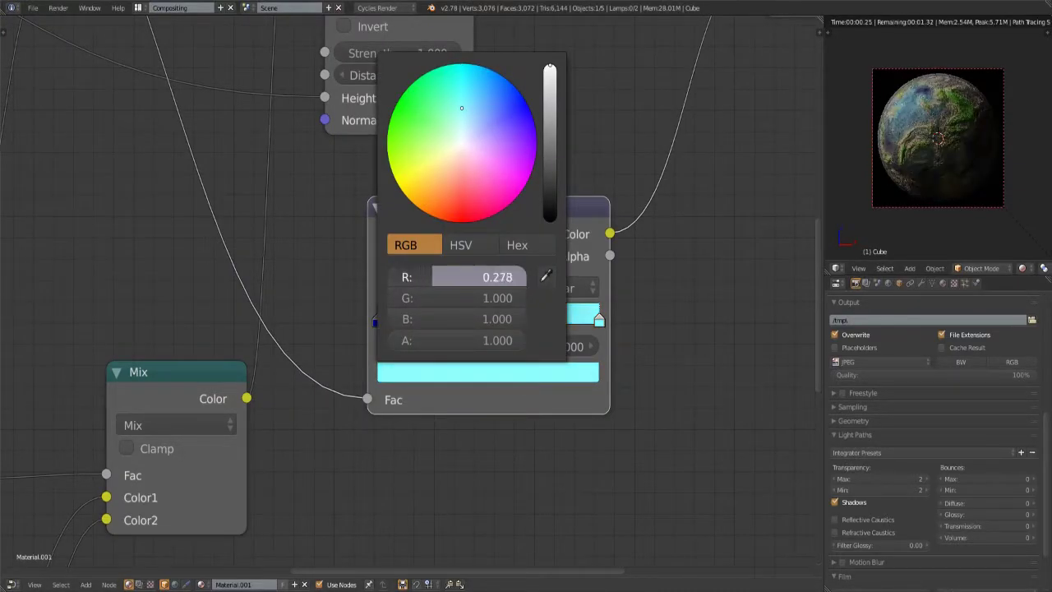
left_click_drag(460, 106, 472, 107)
- Reposition the ramp's left stop and set it to bright blue
middle_click_drag(693, 228, 655, 237)
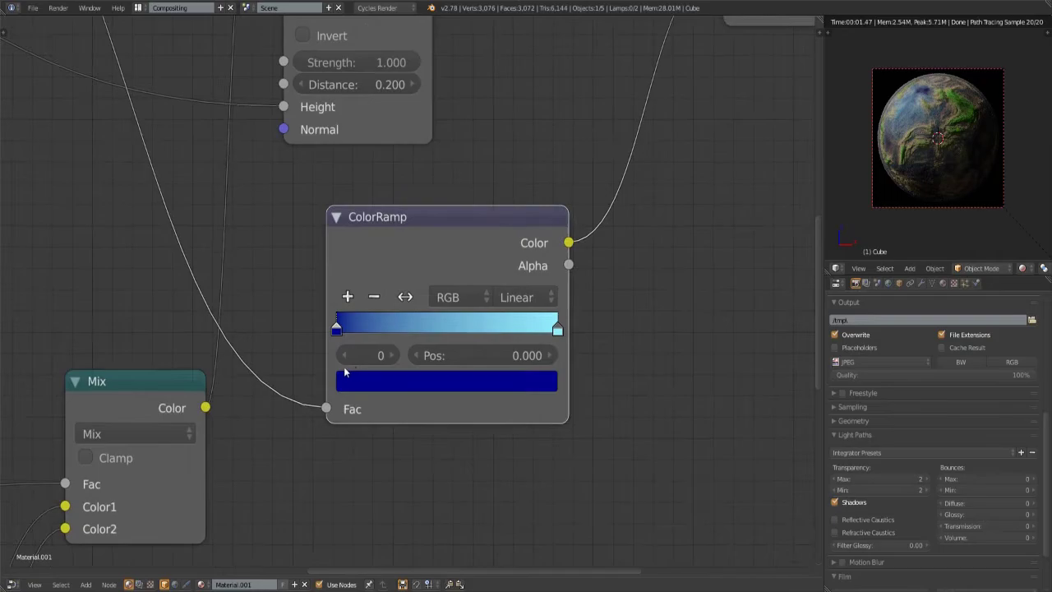
left_click_drag(336, 326, 428, 326)
left_click(345, 380)
left_click_drag(508, 189, 508, 74)
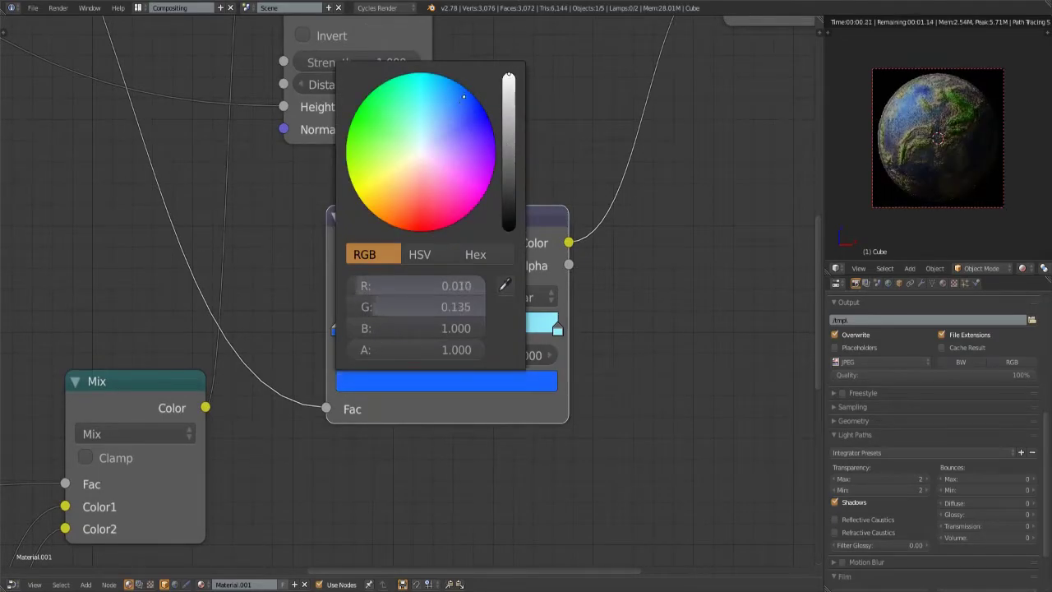
middle_click_drag(715, 189, 648, 268)
scroll(649, 274, "down", 3)
- Duplicate the Noise Texture for fine bump detail and adjust its Scale
scroll(408, 252, "down", 1)
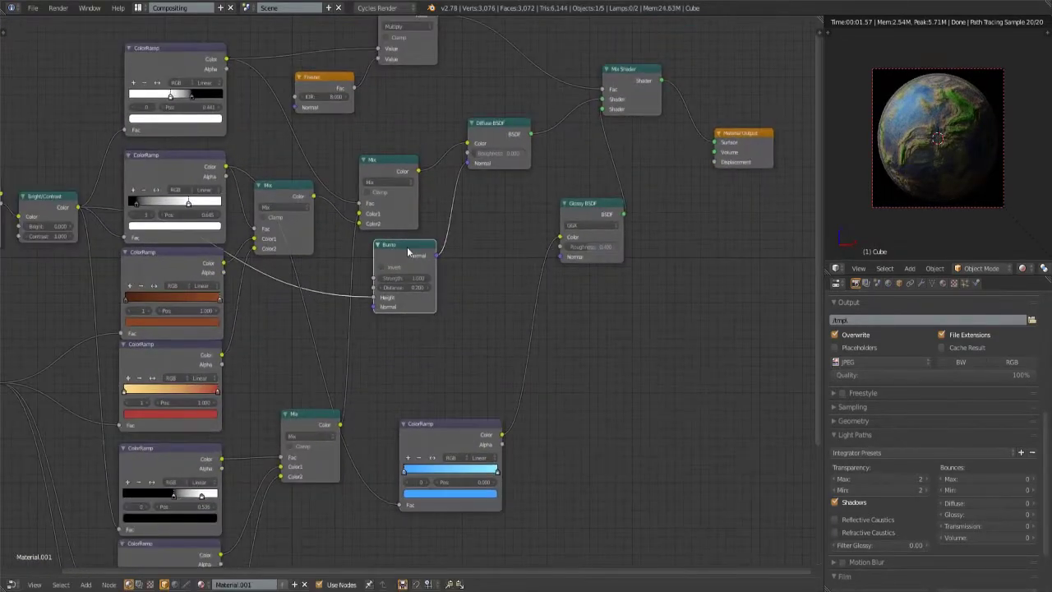
scroll(148, 335, "up", 1)
key("shift+d")
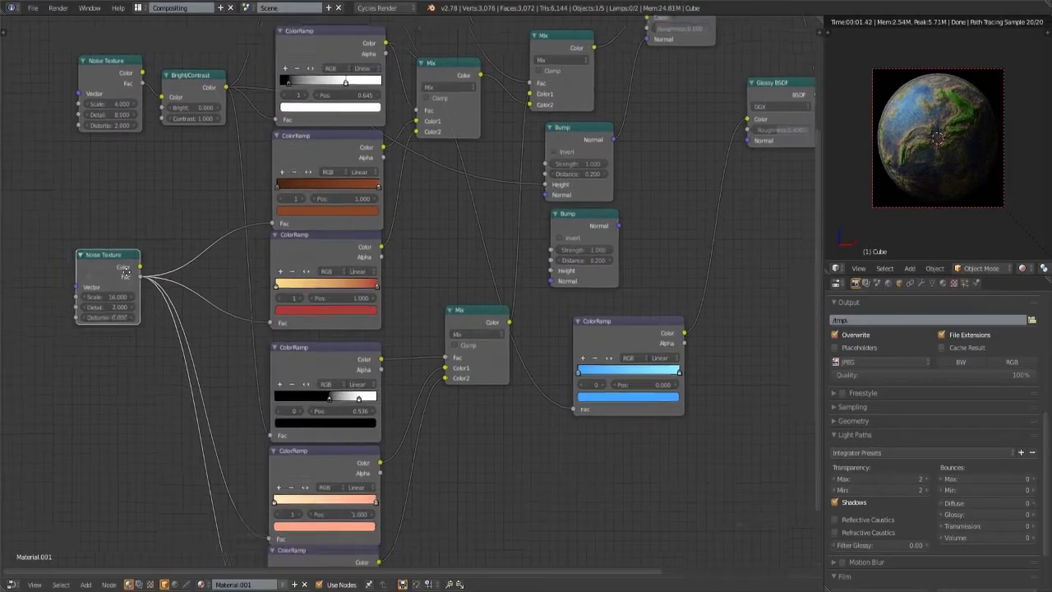
left_click_drag(727, 154, 751, 137)
scroll(354, 329, "up", 2)
double_click(327, 385)
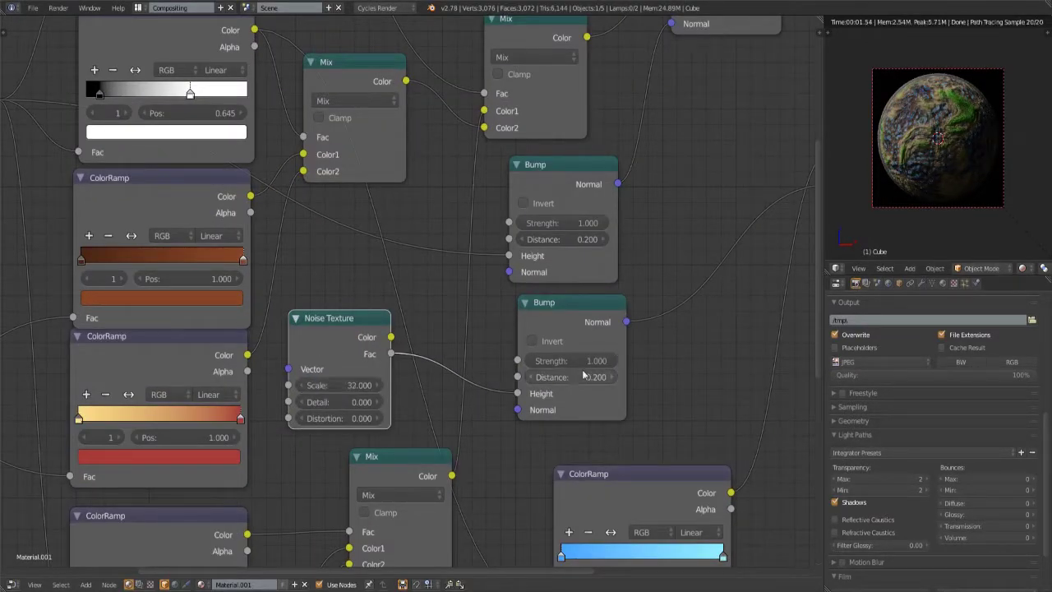
scroll(588, 372, "down", 5)
scroll(530, 334, "up", 4)
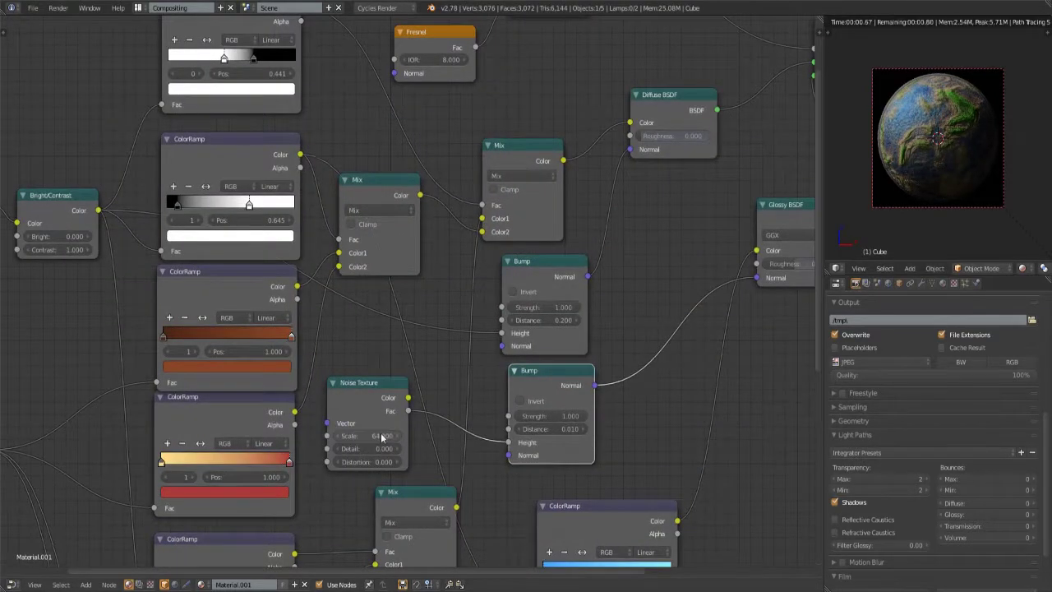
left_click_drag(382, 437, 373, 442)
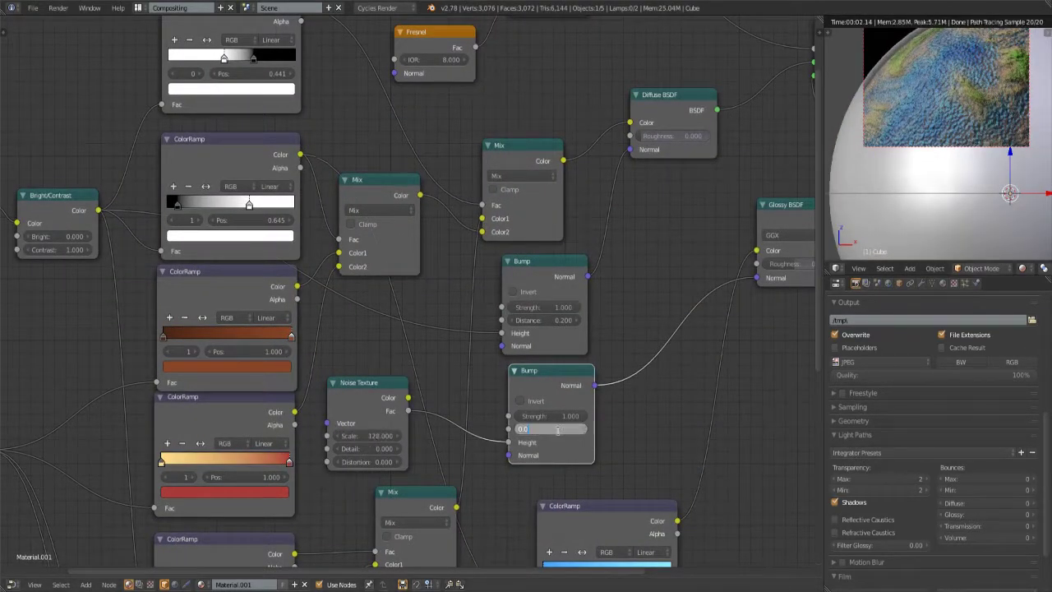
left_click(550, 429)
- Lower the second Bump node's Distance to 0.005 and set noise Distortion to 10
type("010.005")
key("Return")
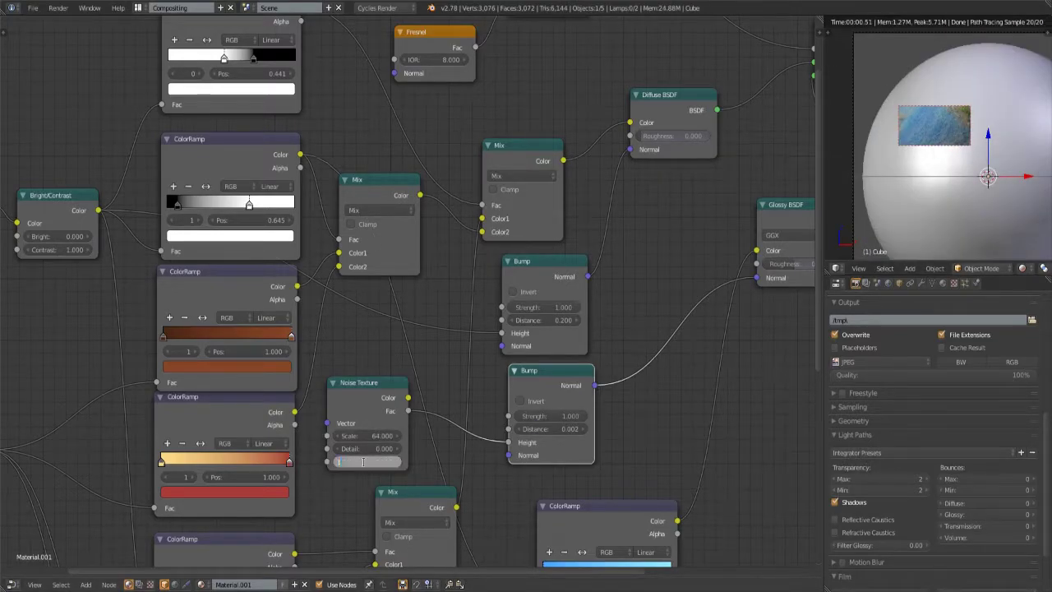
type("0")
key("Return")
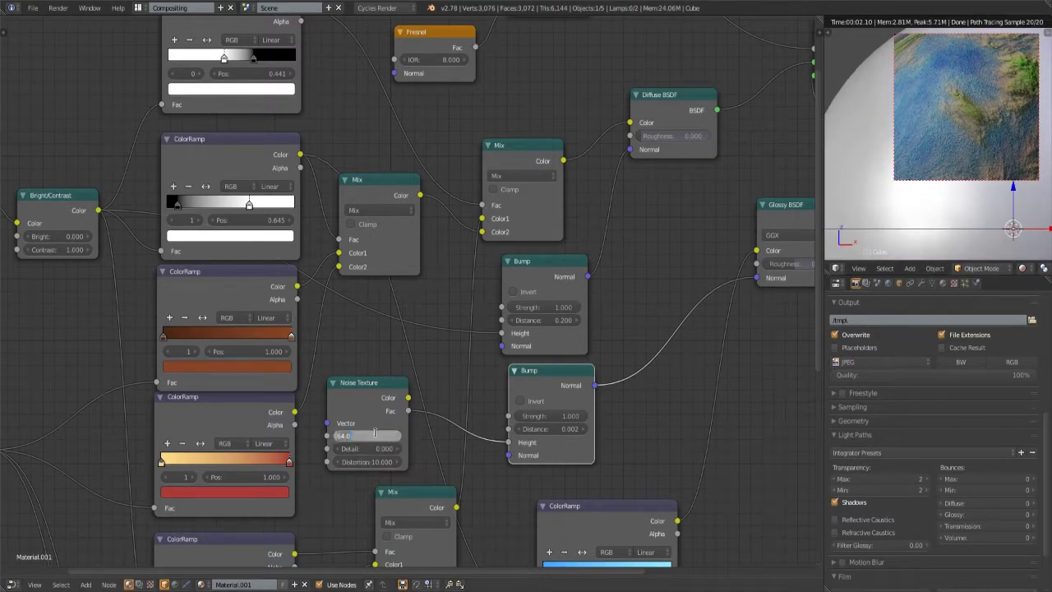
type("32.000")
scroll(954, 245, "down", 3)
scroll(767, 255, "down", 2)
- Toggle the live rendered viewport preview off and back on
scroll(767, 255, "down", 3)
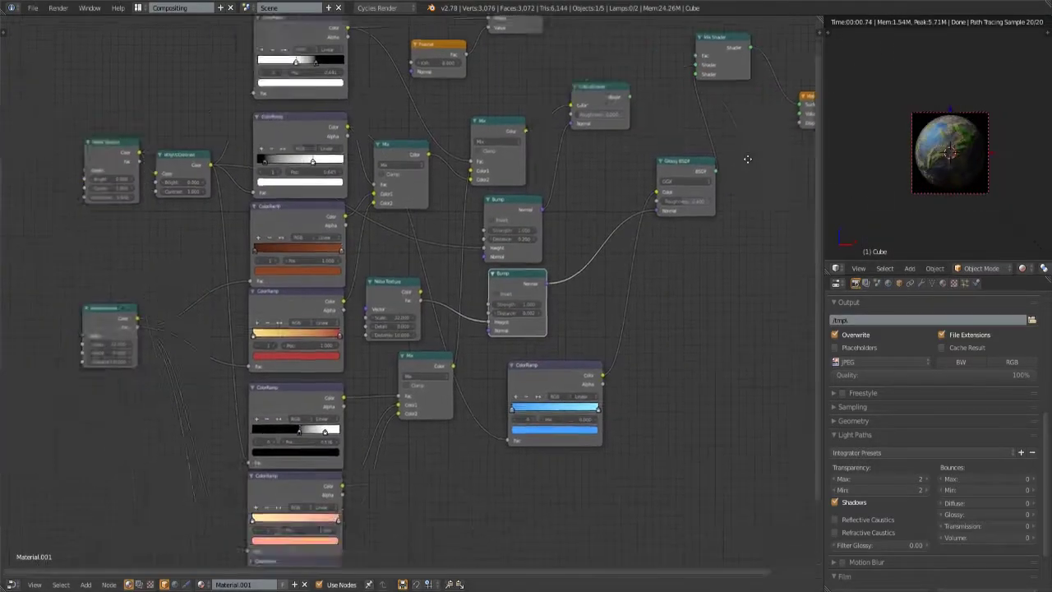
key("shift+z")
scroll(887, 408, "up", 5)
scroll(887, 415, "down", 3)
scroll(314, 134, "up", 4)
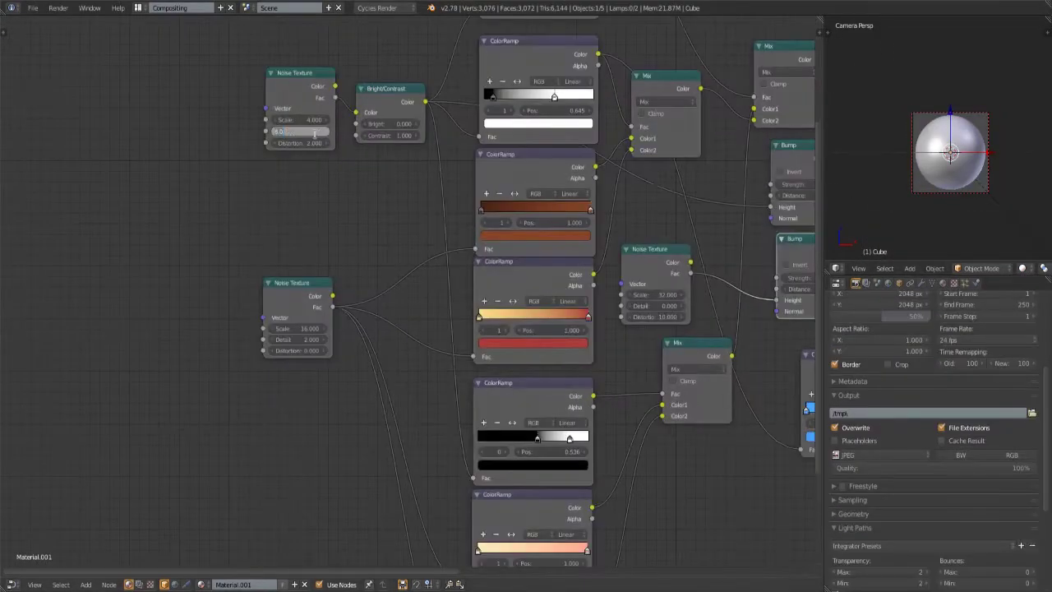
key("shift+z")
scroll(552, 284, "up", 3)
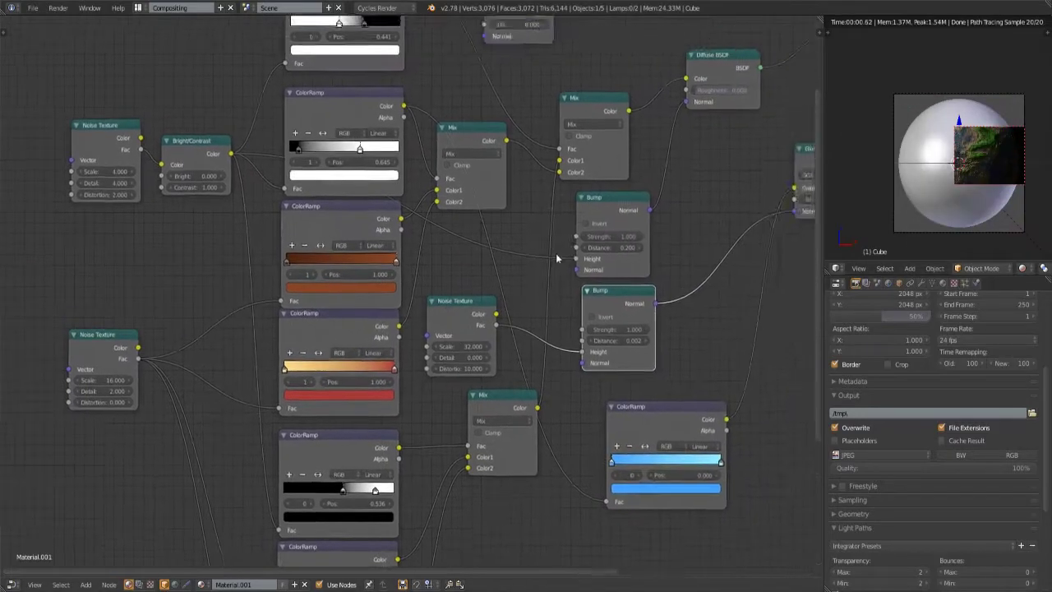
- Make the land noise finer by editing its Scale, Detail and Distortion values
left_click_drag(280, 386, 320, 386)
left_click(297, 421)
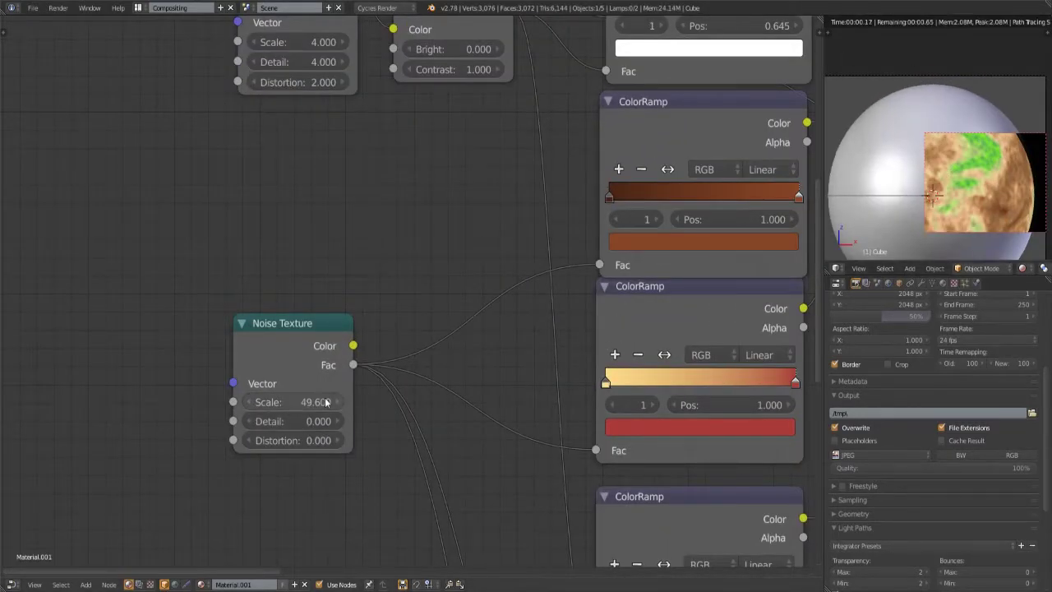
type("12")
left_click(311, 421)
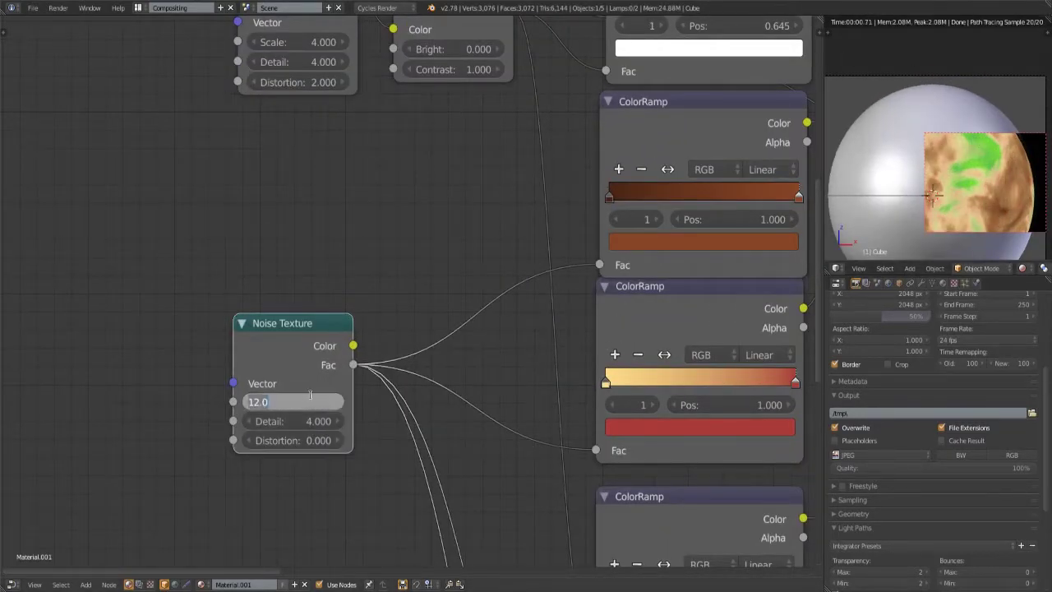
left_click(289, 441)
type("16")
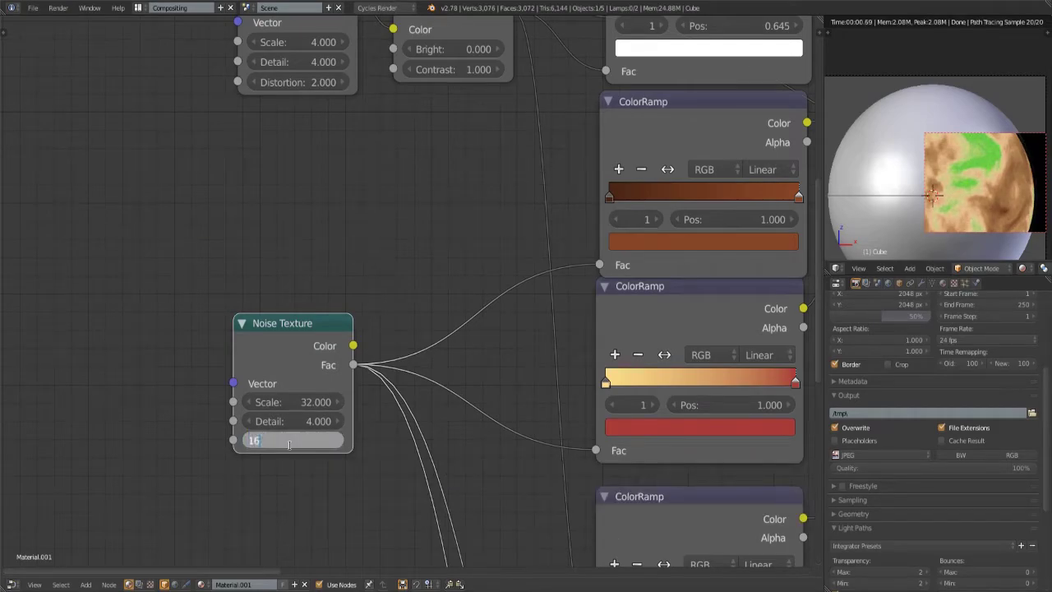
key("Return")
scroll(295, 399, "down", 4)
middle_click_drag(295, 398, 380, 236)
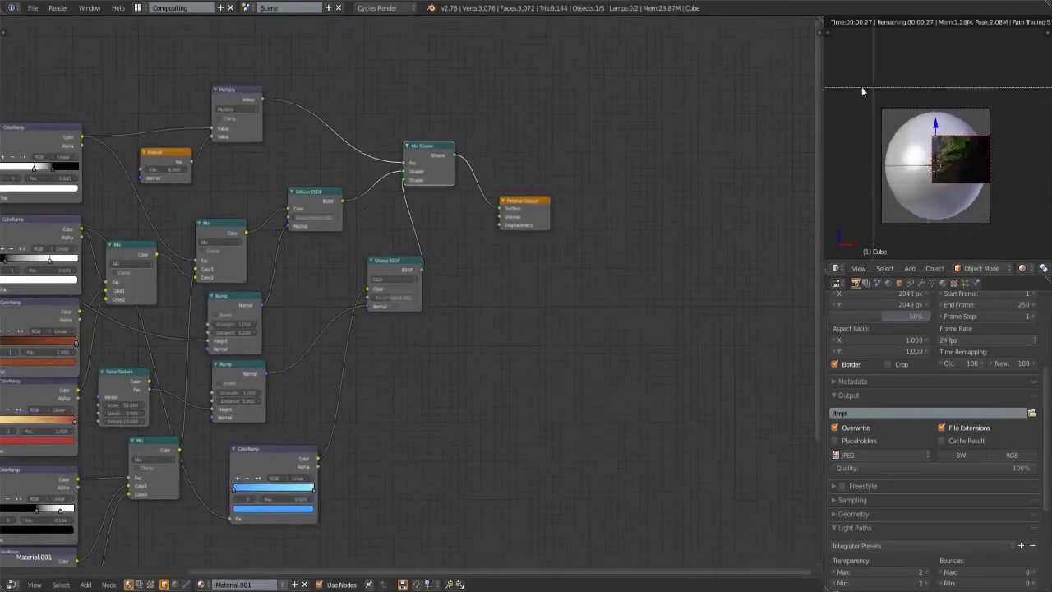
scroll(380, 236, "up", 2)
scroll(970, 136, "up", 2)
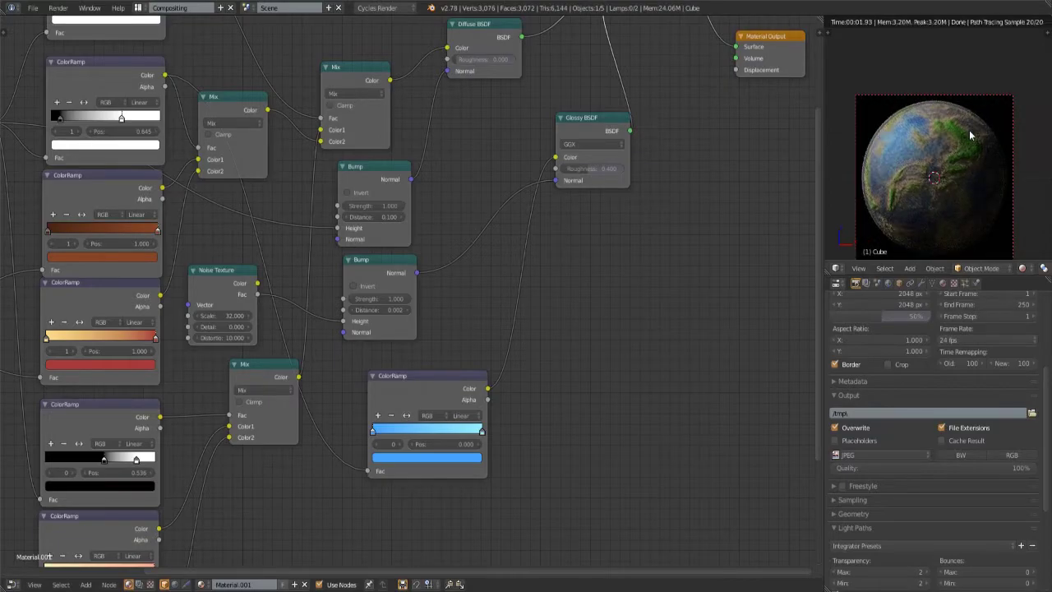
- Render the planet with F12, show the result in an Image Editor, and switch to compositing nodes
key("F12")
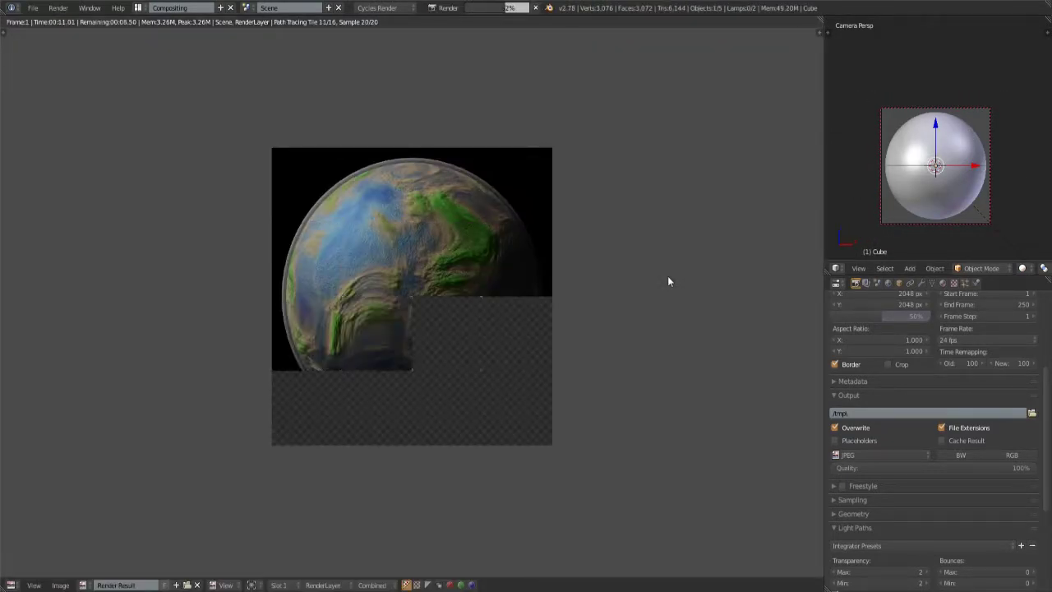
left_click(836, 267)
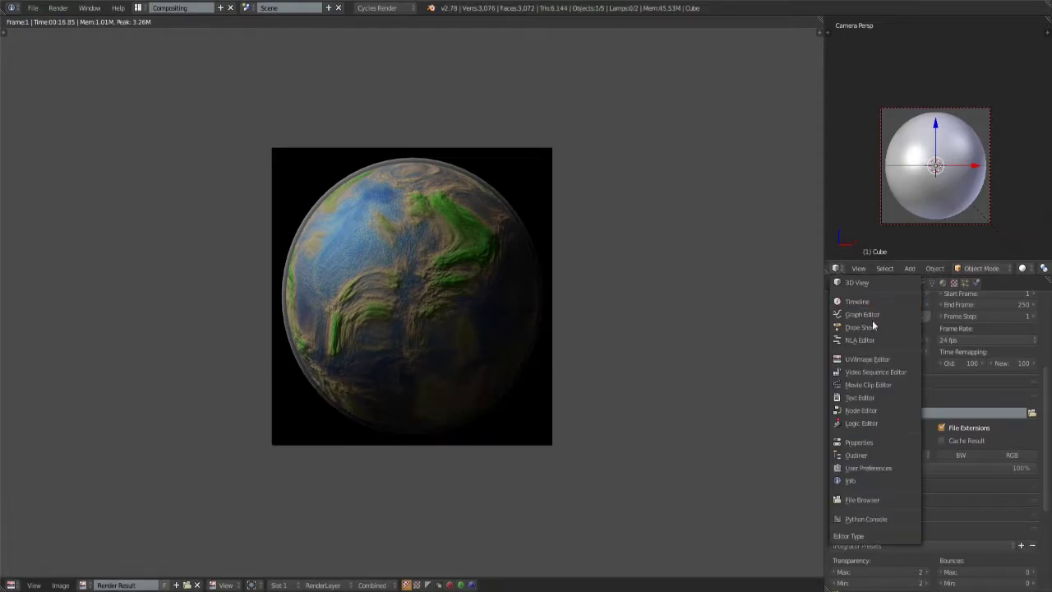
left_click(862, 366)
left_click(907, 268)
left_click(814, 282)
key("Escape")
left_click(139, 585)
- Enable compositing nodes and add Normalize, Combine HSVA and Separate HSVA nodes
left_click(85, 585)
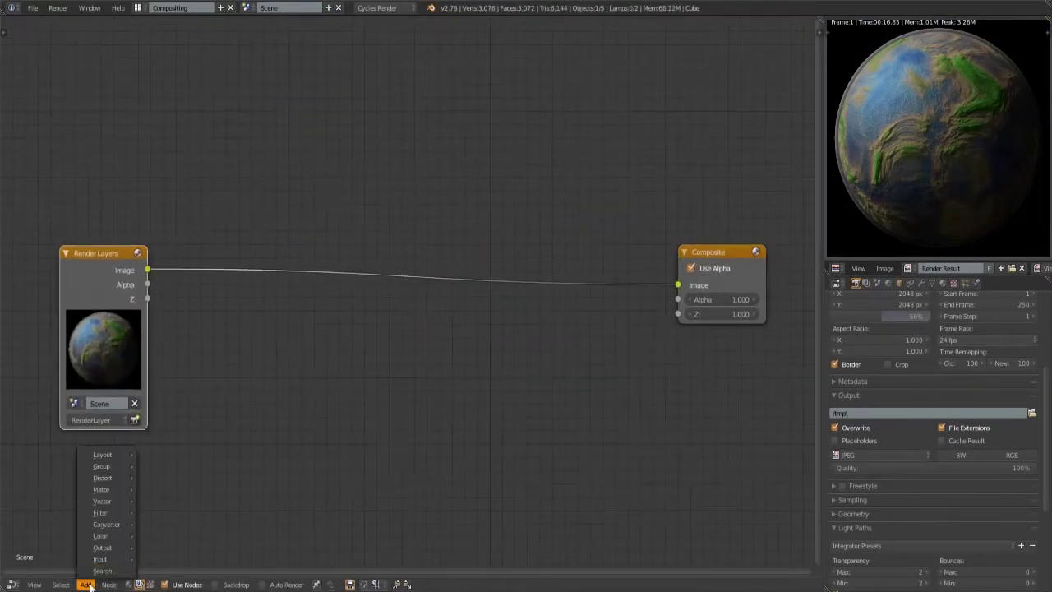
left_click(123, 440)
type("nor")
key("Return")
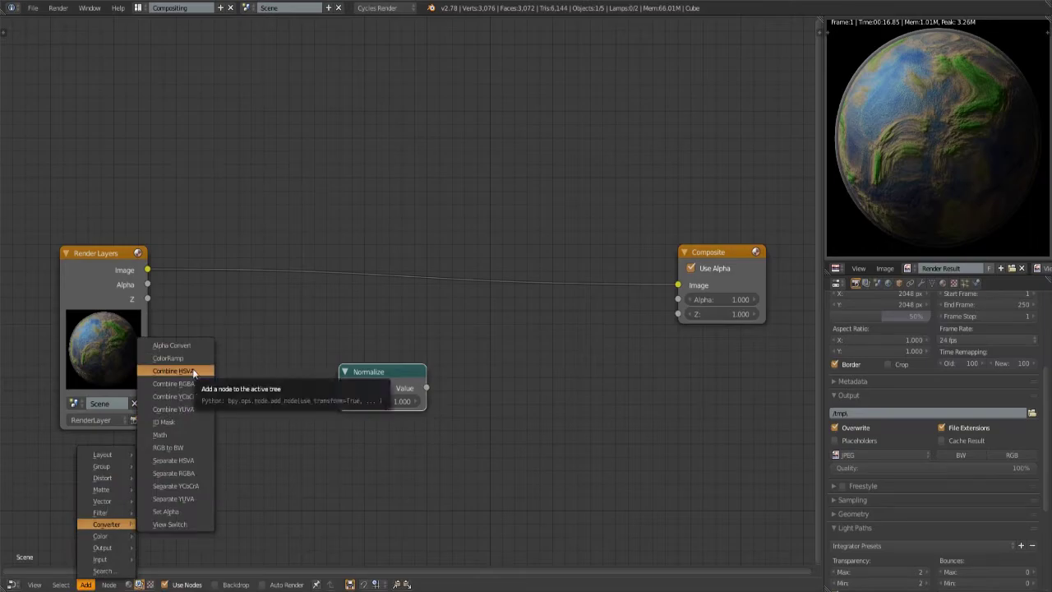
left_click(194, 372)
left_click(173, 371)
left_click(85, 585)
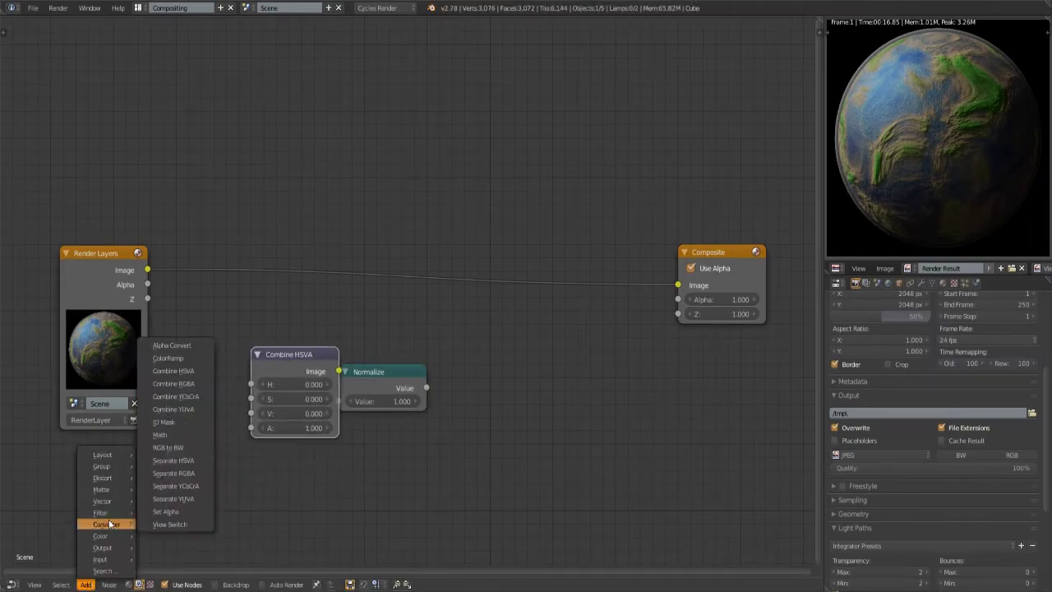
left_click(173, 460)
- Wire the render into Separate HSVA, passing H, S, A straight and V through Normalize
left_click_drag(147, 270, 197, 322)
left_click_drag(285, 265, 677, 285)
left_click_drag(290, 374, 418, 247)
left_click_drag(285, 294, 458, 296)
left_click_drag(285, 309, 458, 310)
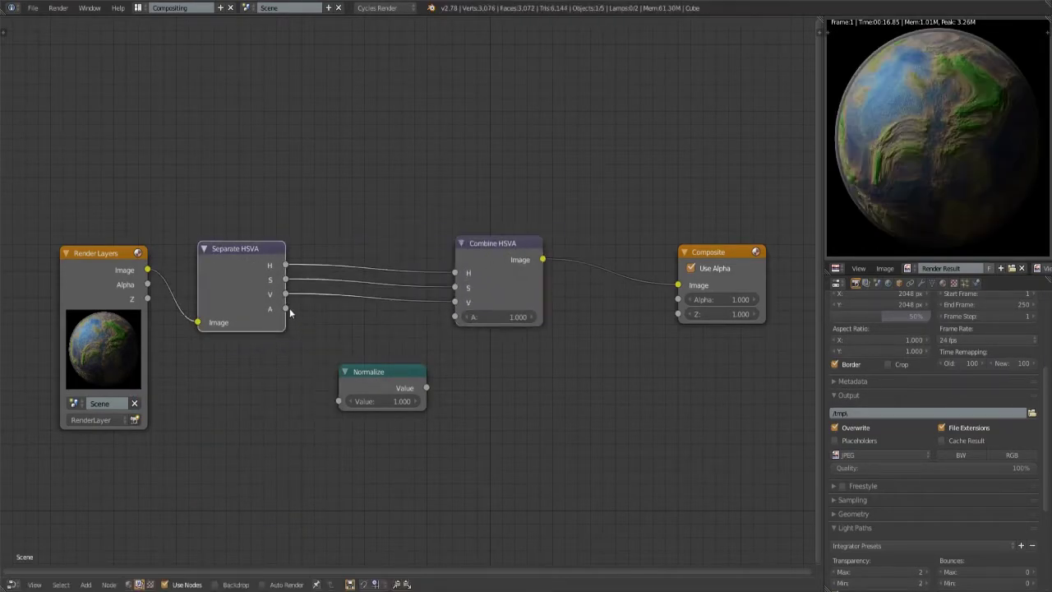
mouse_move(387, 388)
left_mouse_down()
mouse_move(386, 308)
mouse_move(374, 286)
left_mouse_up()
scroll(503, 303, "down", 1)
scroll(503, 301, "up", 1)
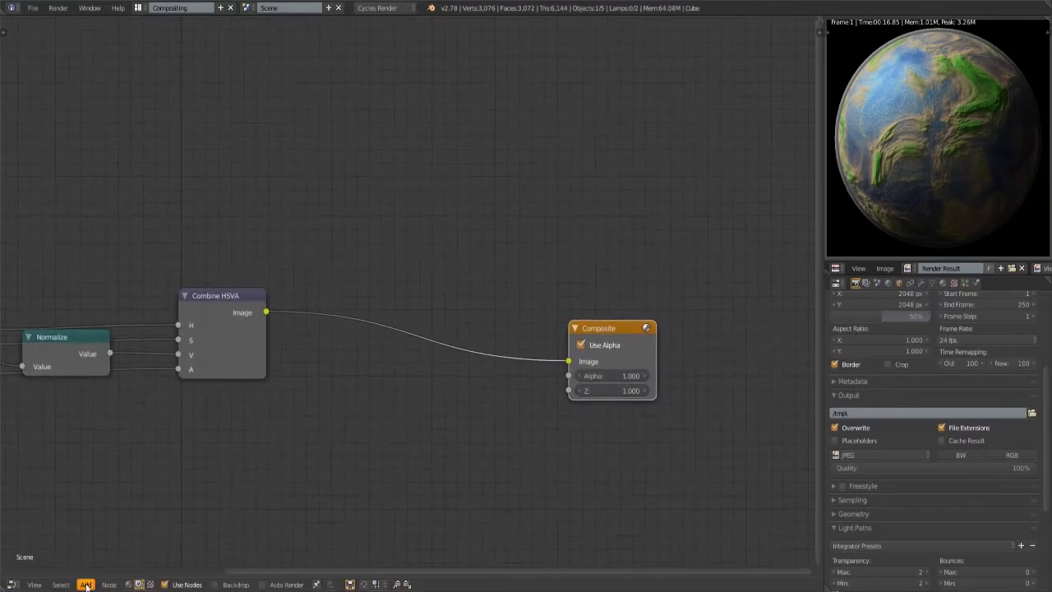
left_click(85, 585)
- Add a Color Balance node and tint its Gain warm
left_click(106, 531)
left_click(301, 316)
scroll(474, 351, "up", 4)
left_click(473, 352)
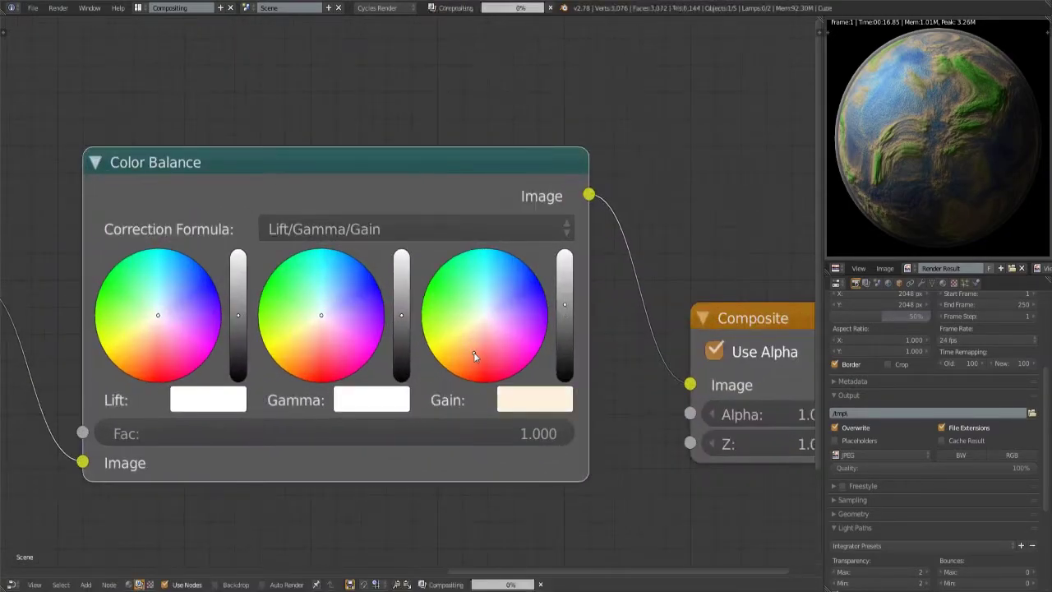
scroll(480, 322, "down", 3)
scroll(517, 358, "down", 2)
scroll(161, 327, "down", 1)
- Rearrange the compositor nodes, shifting Composite right and repositioning Combine HSVA
left_click_drag(160, 327, 625, 211)
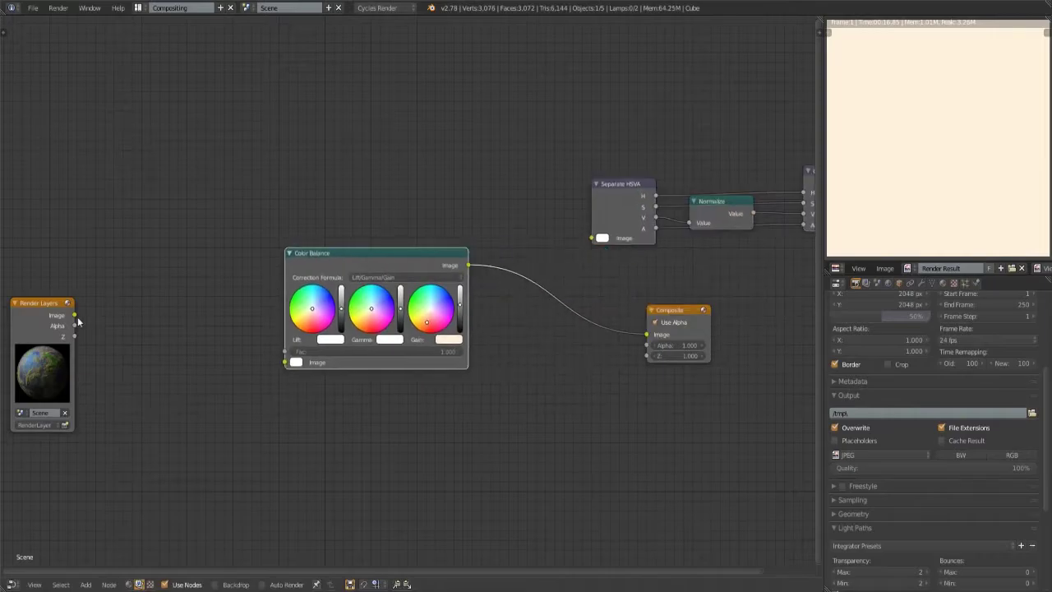
left_click_drag(75, 307, 286, 364)
middle_click_drag(625, 276, 499, 317)
scroll(498, 317, "down", 1)
scroll(411, 288, "down", 1)
left_click_drag(588, 341, 780, 308)
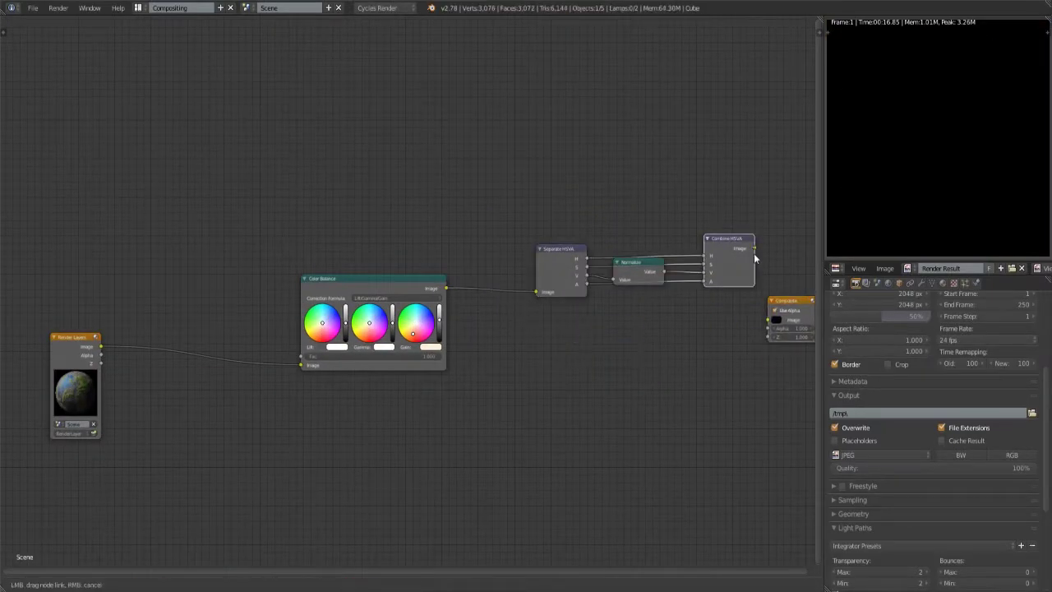
scroll(263, 289, "up", 1)
left_click_drag(673, 271, 633, 352)
left_click(633, 352)
scroll(382, 322, "up", 4)
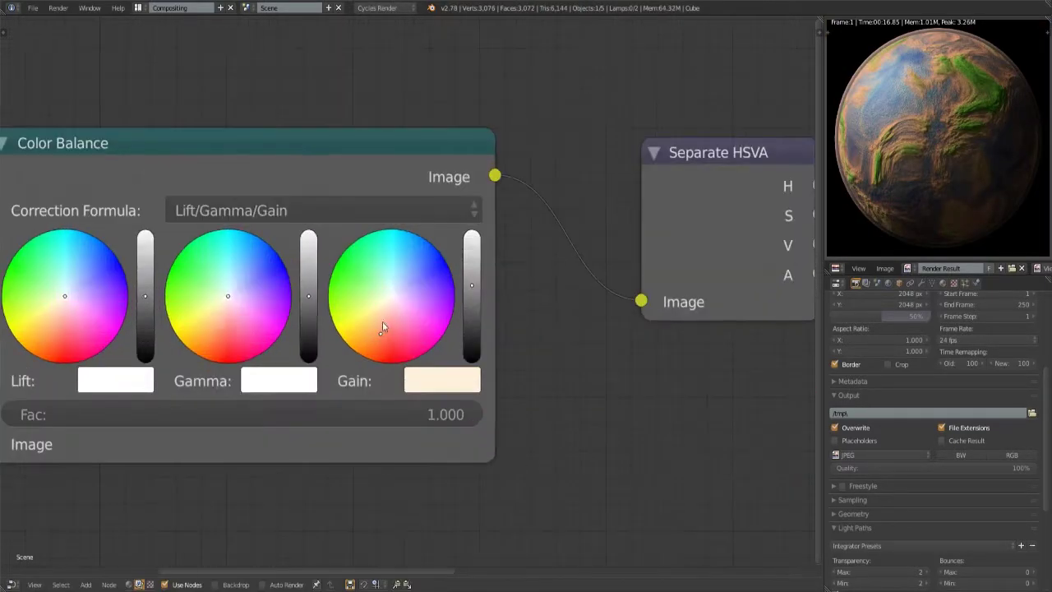
- Tint the Lift light blue and connect Combine HSVA into Color Balance
left_click(231, 307)
scroll(473, 306, "down", 5)
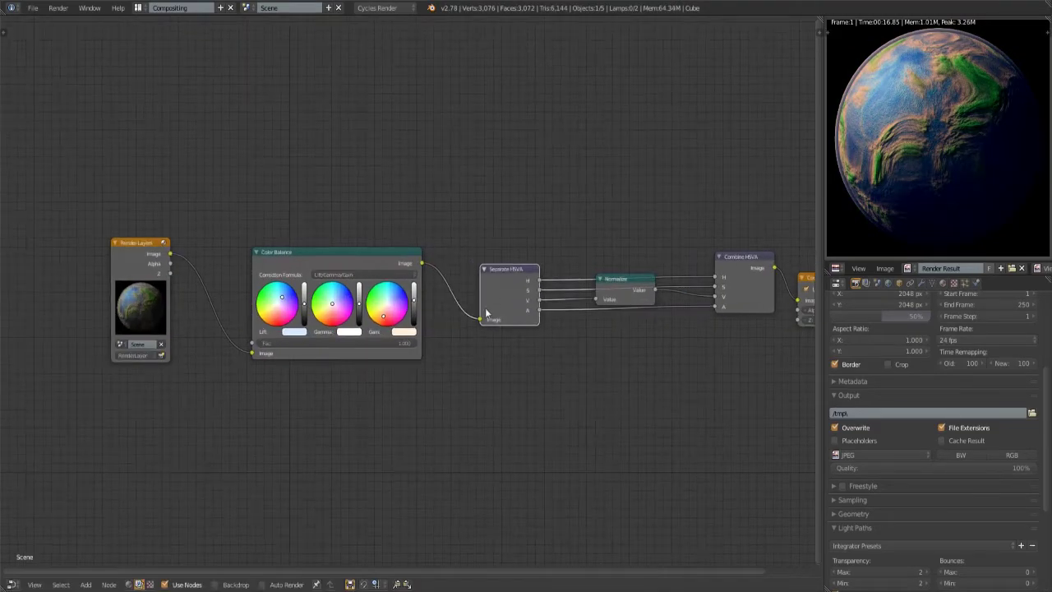
left_click_drag(345, 256, 522, 177)
key("s")
right_click(352, 282)
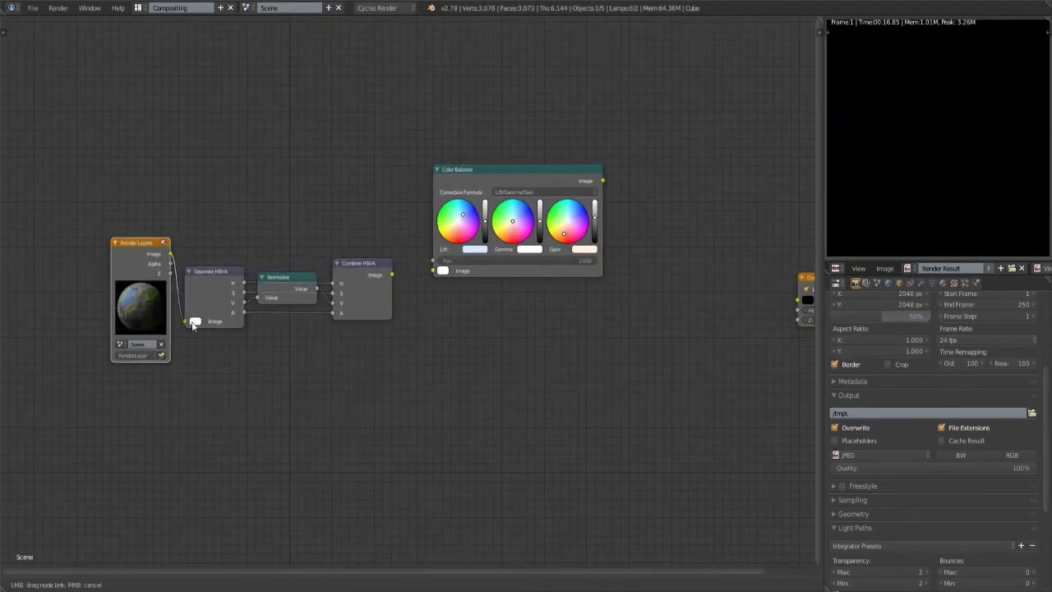
left_click_drag(447, 181, 475, 248)
left_click_drag(462, 343, 462, 343)
key("Home")
- Set the Color Balance Fac to 0.5
scroll(388, 331, "up", 2)
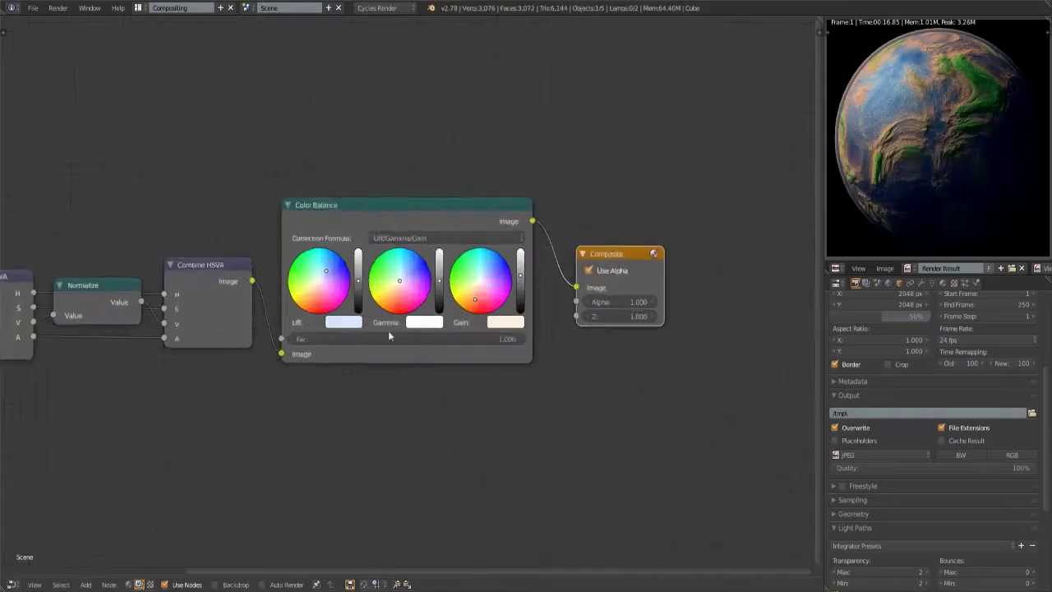
scroll(388, 331, "up", 3)
left_click(471, 489)
type("0.500")
key("Return")
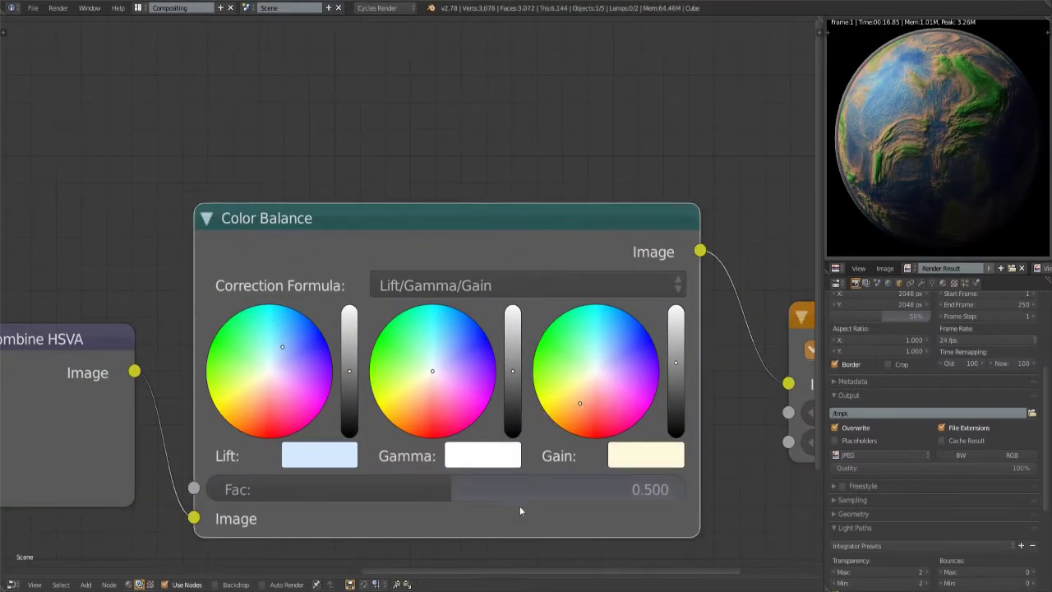
left_click_drag(520, 505, 531, 497)
left_click(444, 480)
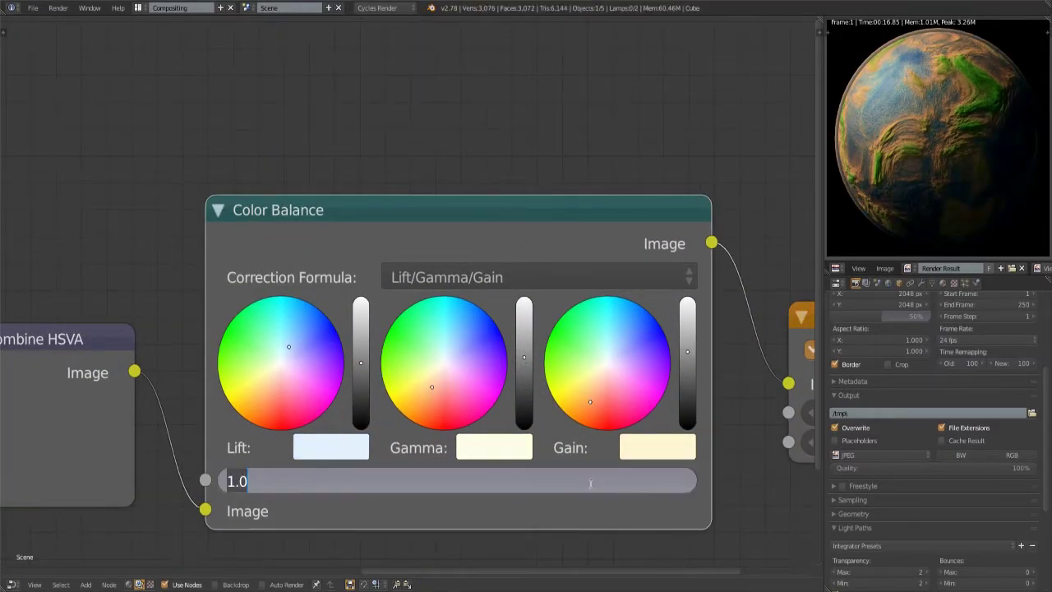
type("0.5")
key("Return")
scroll(411, 329, "down", 1)
- Add a Lens Distortion node before Composite and set its Dispersion to 0.1
key("g")
left_click(85, 585)
left_click(99, 565)
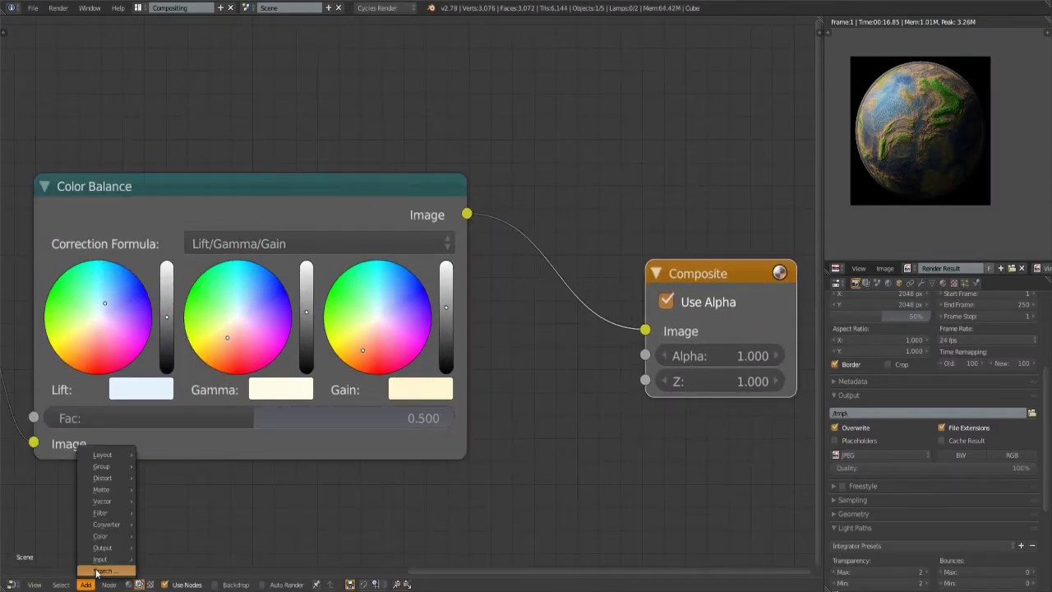
type("lens")
left_click(124, 470)
double_click(633, 317)
type("0.0")
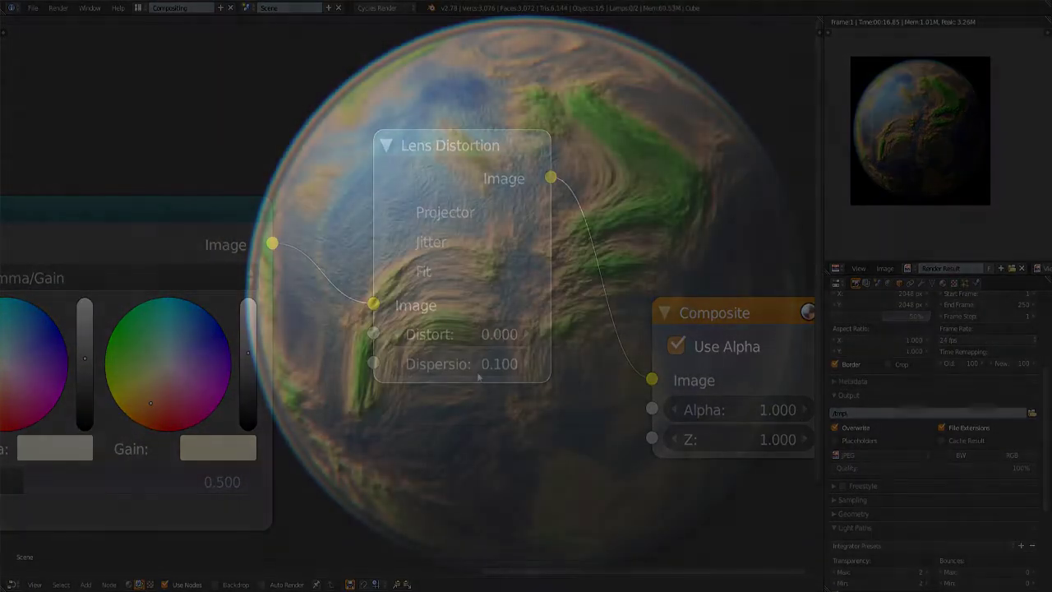